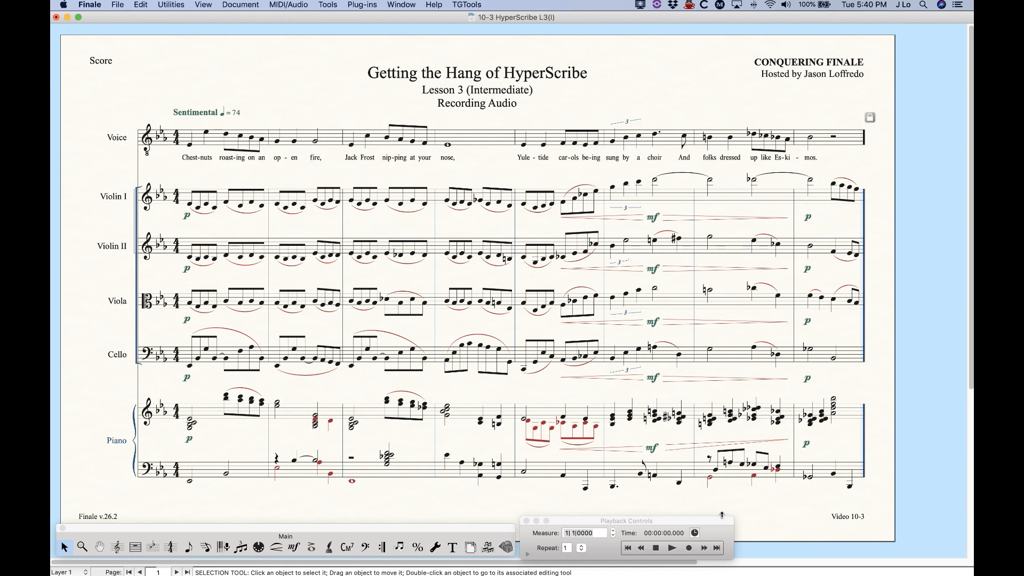
Play the score from measure 1 to hear the arrangement, and stop playback
{"action": "left_click", "coordinate": [656, 549]}
{"action": "left_click", "coordinate": [672, 548]}
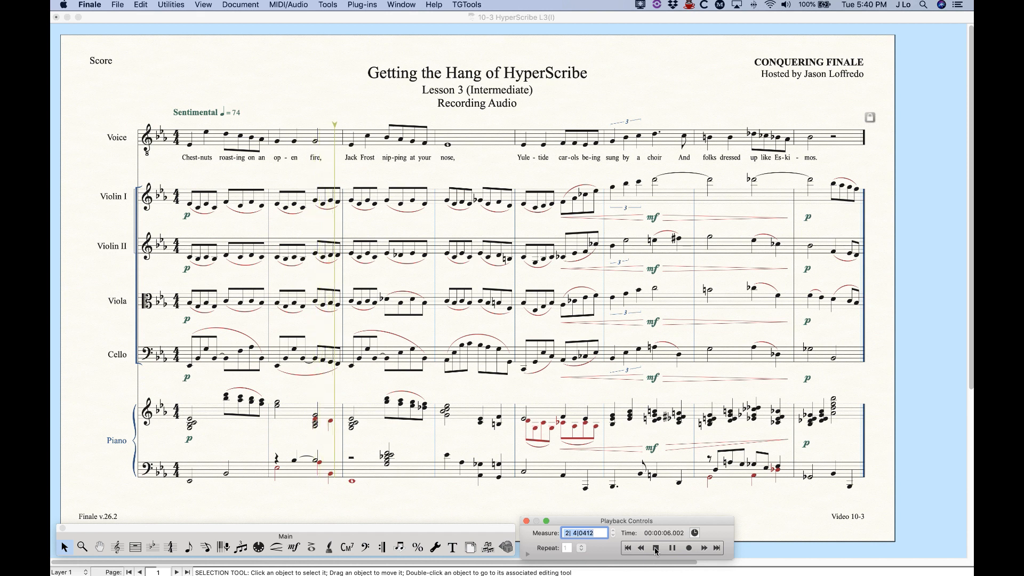
{"action": "left_click", "coordinate": [656, 549]}
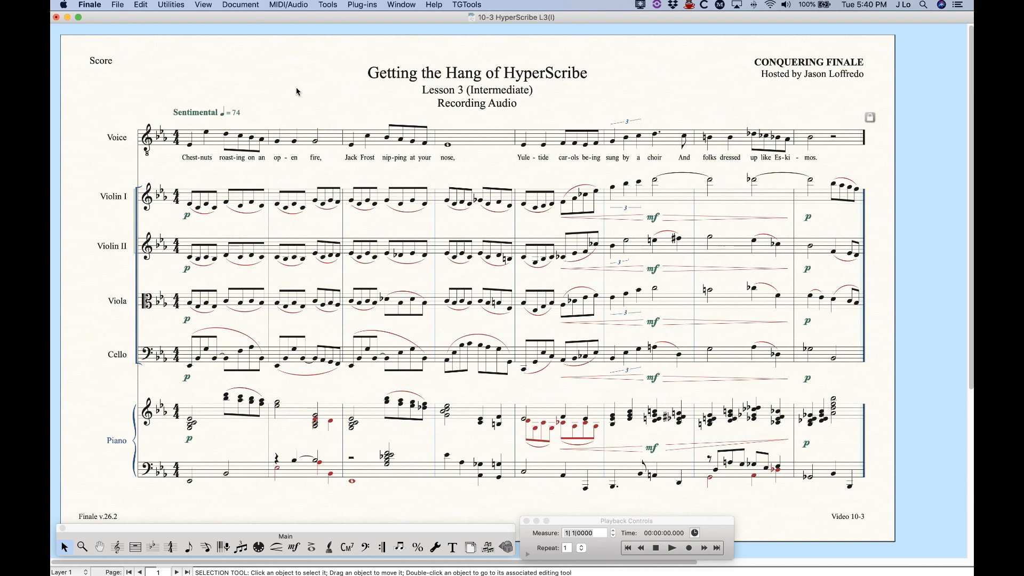
Switch the score to Studio View and show it from measure 1
{"action": "left_click", "coordinate": [202, 4]}
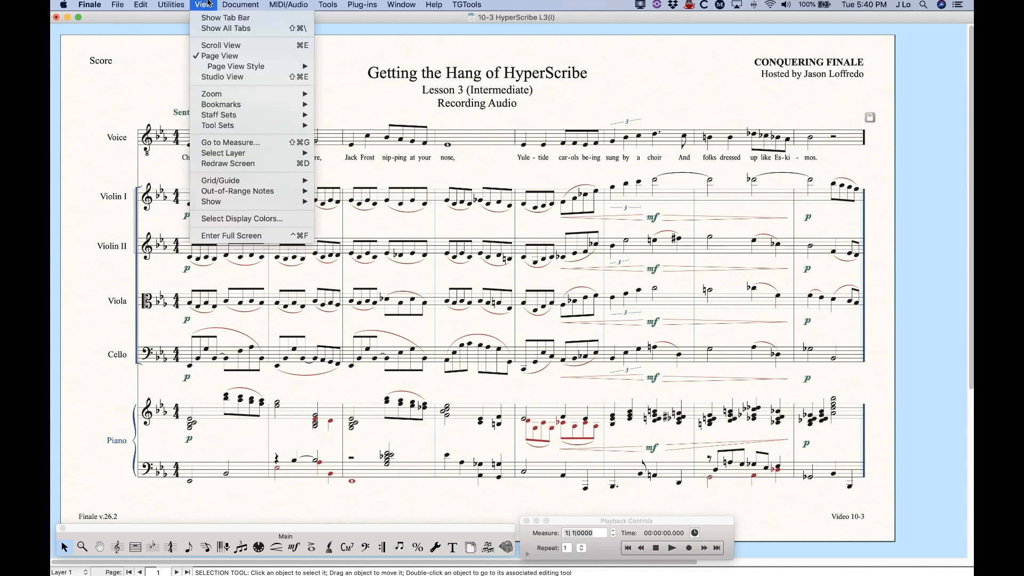
{"action": "left_click", "coordinate": [218, 77]}
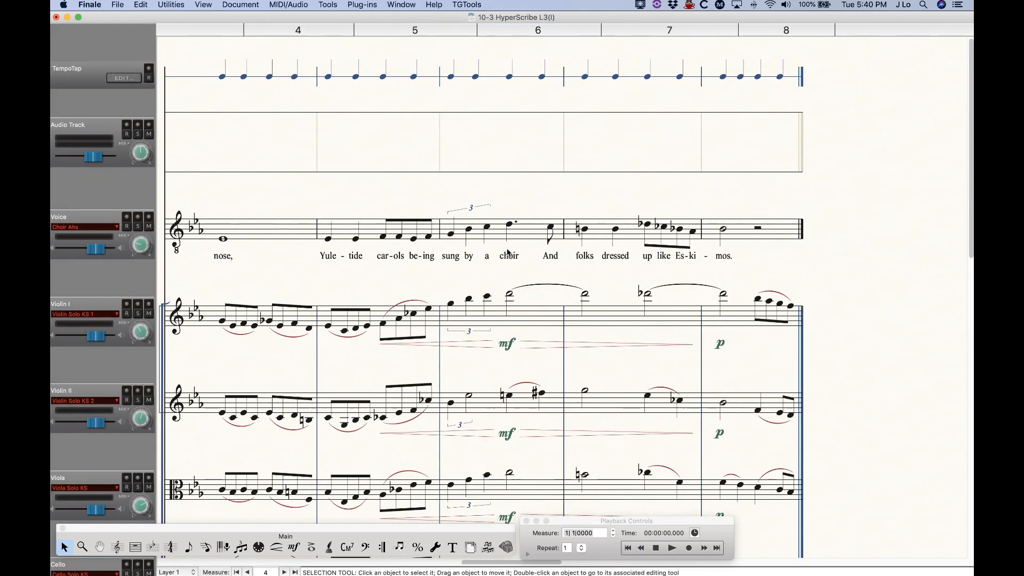
{"action": "left_click_drag", "start_coordinate": [540, 562], "coordinate": [122, 573]}
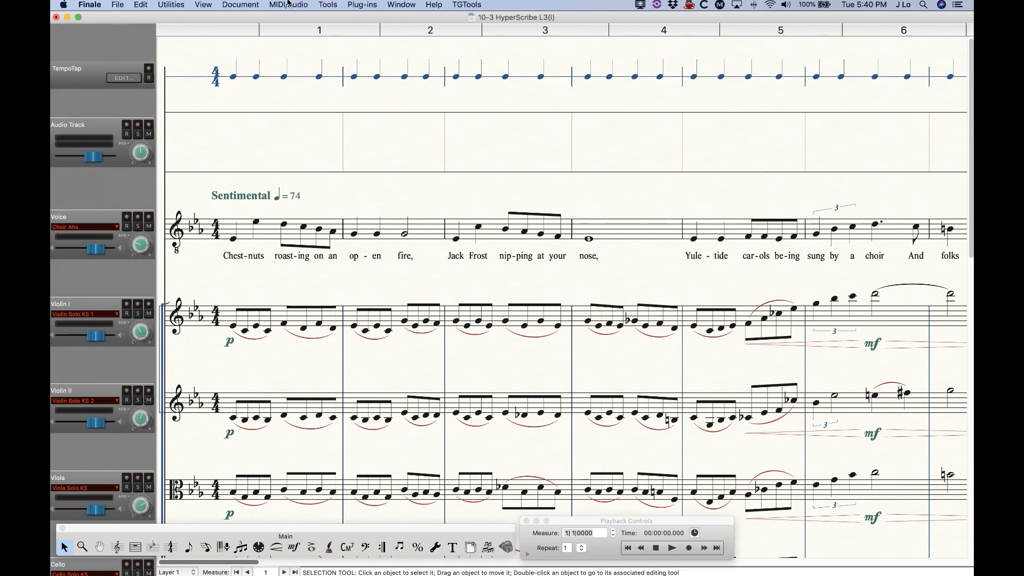
Delete the existing audio track and add a new one to the score
{"action": "left_click", "coordinate": [288, 5]}
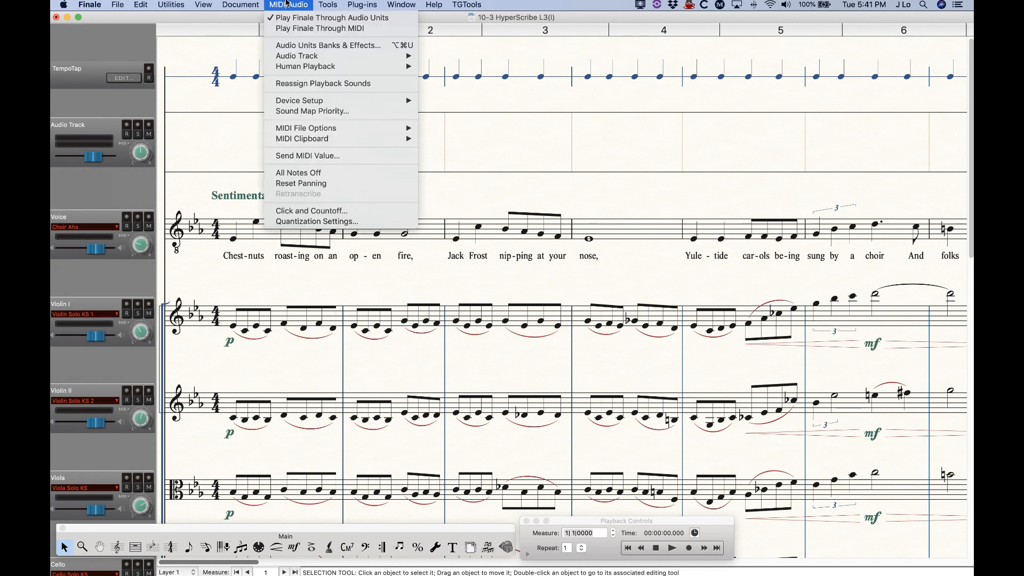
{"action": "mouse_move", "coordinate": [300, 58]}
{"action": "left_click", "coordinate": [456, 56]}
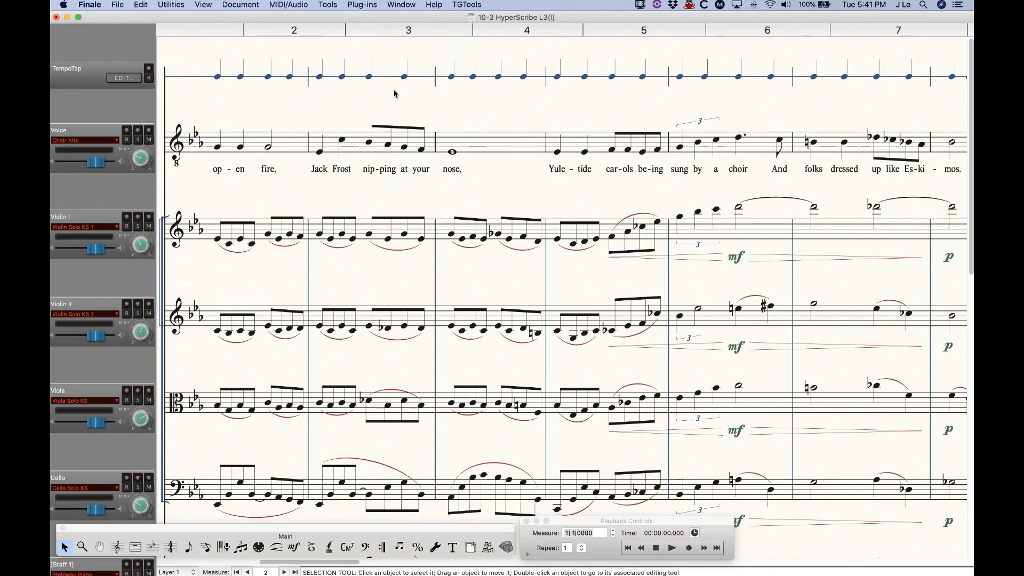
{"action": "left_click", "coordinate": [288, 4]}
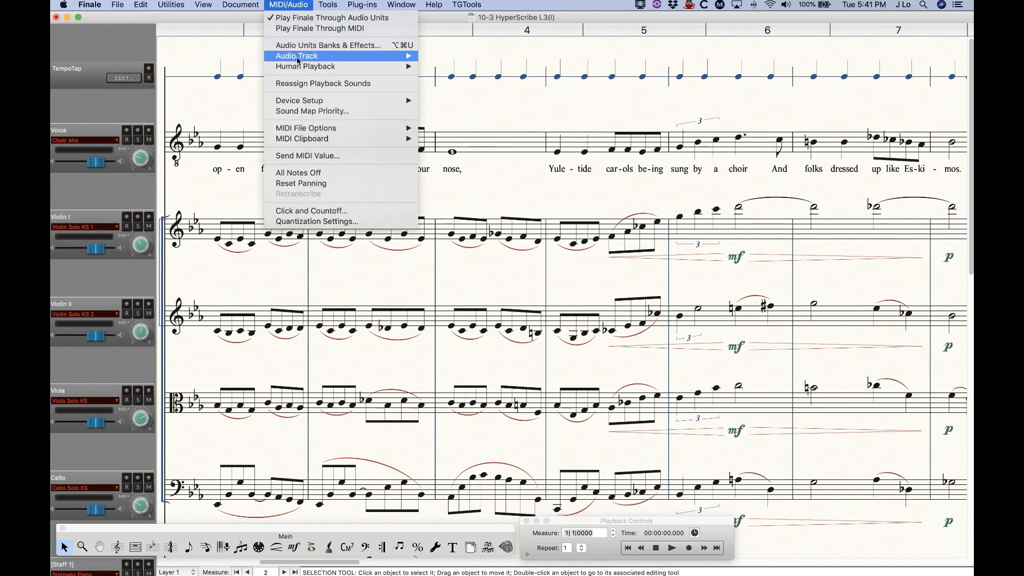
{"action": "mouse_move", "coordinate": [298, 58]}
{"action": "left_click", "coordinate": [432, 57]}
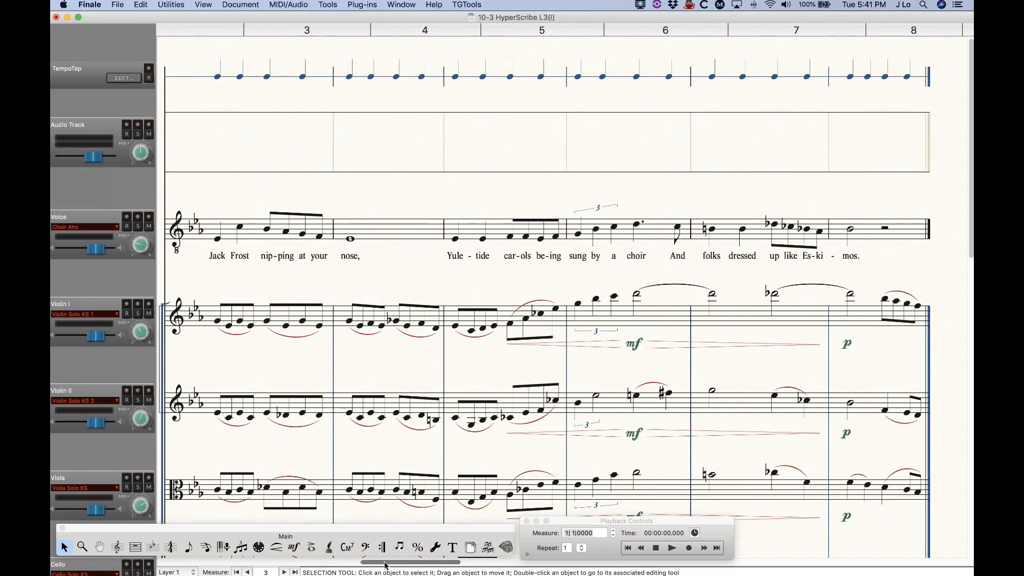
Arm the Audio Track for recording and mute the Voice staff
{"action": "left_click_drag", "start_coordinate": [387, 562], "coordinate": [138, 571]}
{"action": "key", "text": "super+minus"}
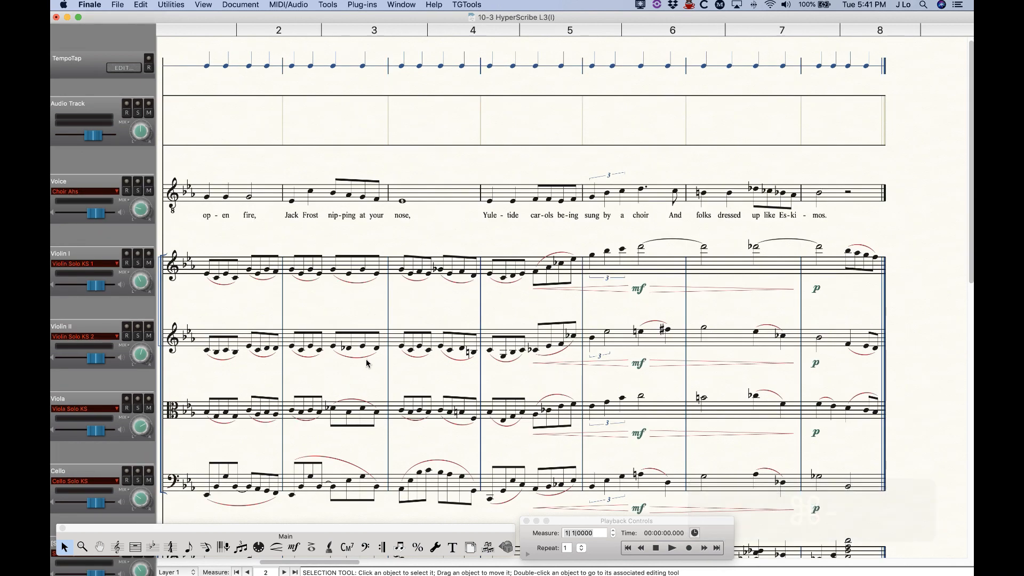
{"action": "scroll", "coordinate": [367, 365], "scroll_direction": "left", "scroll_amount": 3}
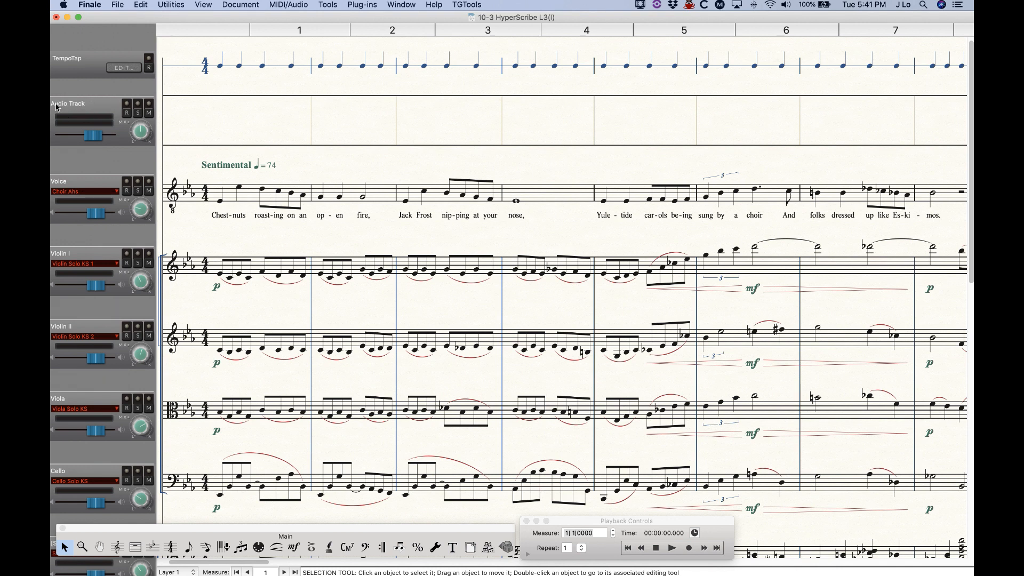
{"action": "left_click", "coordinate": [127, 113]}
{"action": "left_click", "coordinate": [149, 190]}
Review the microphone source, recording latency and output settings in Audio Setup, and accept them
{"action": "left_click", "coordinate": [289, 5]}
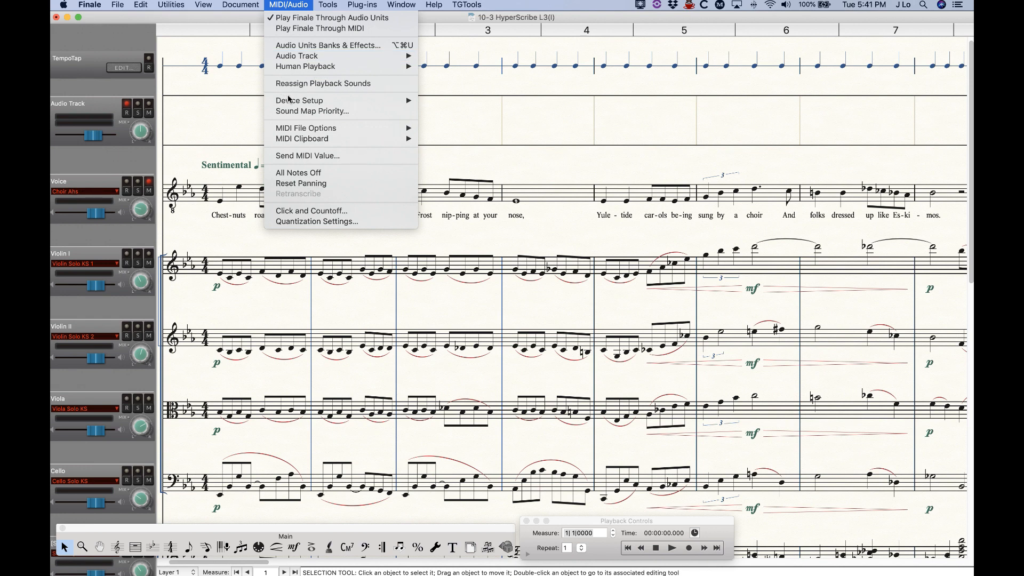
{"action": "mouse_move", "coordinate": [293, 104]}
{"action": "left_click", "coordinate": [447, 101]}
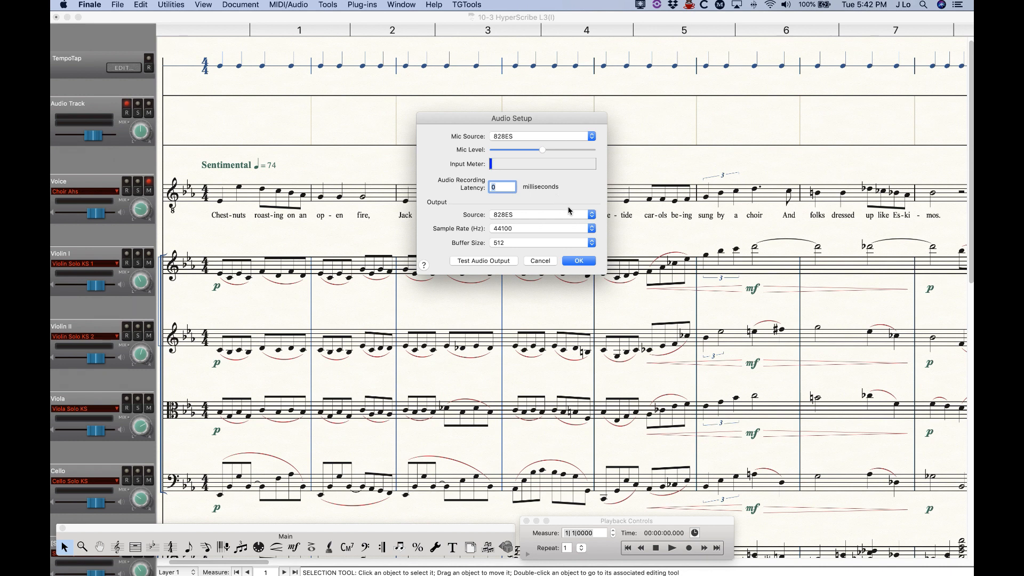
{"action": "left_click", "coordinate": [582, 260]}
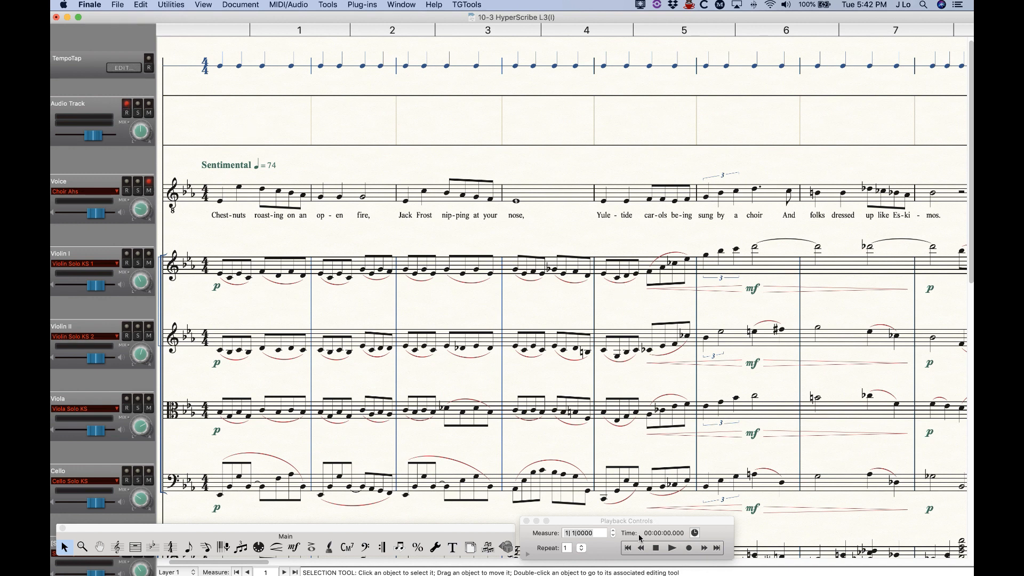
Record live audio into the Audio Track from measure 1 through measure 8, stop, and check the recorded waveform
{"action": "left_click", "coordinate": [651, 523]}
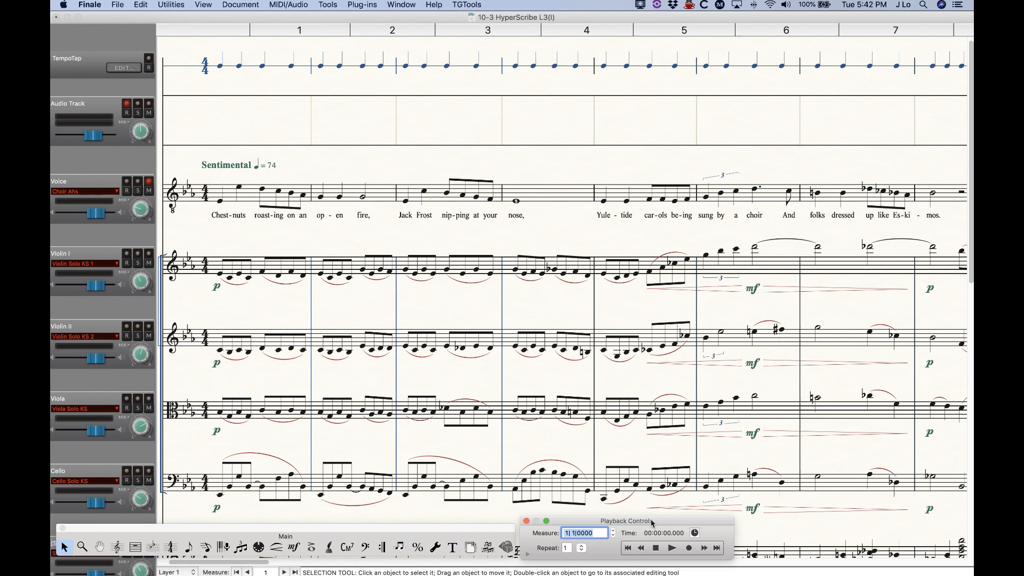
{"action": "left_click", "coordinate": [688, 548]}
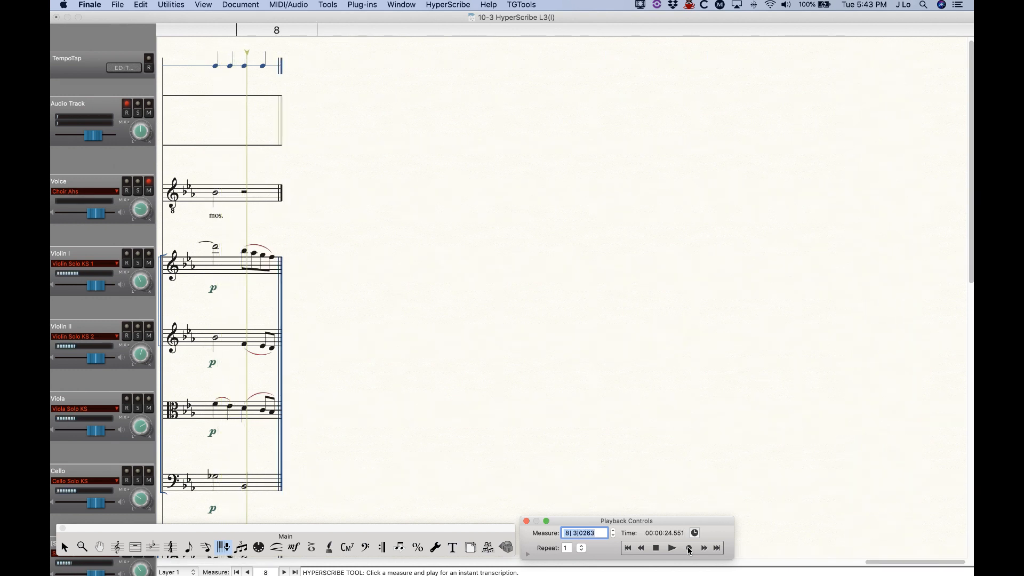
{"action": "left_click", "coordinate": [656, 548]}
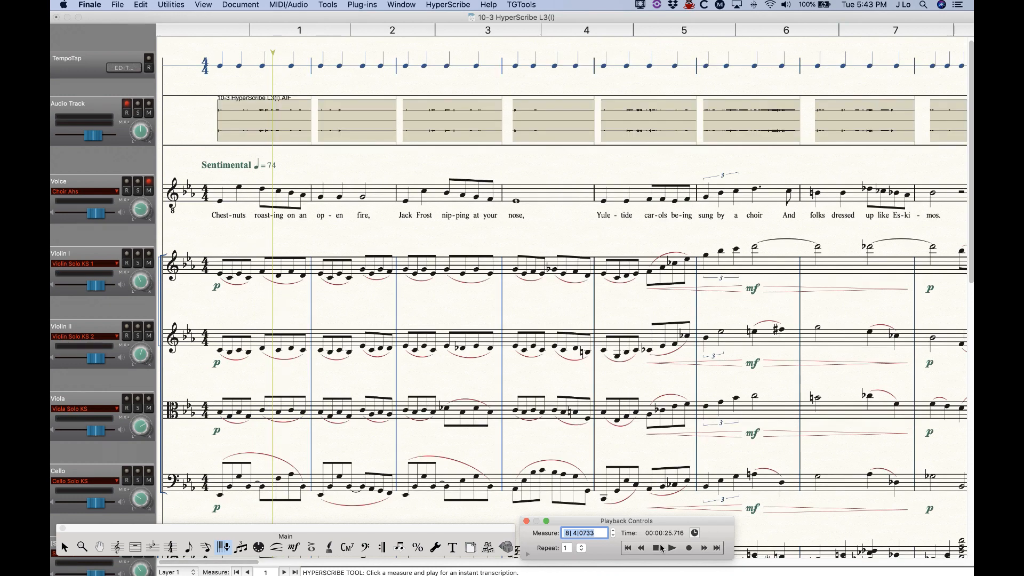
{"action": "left_click", "coordinate": [227, 565]}
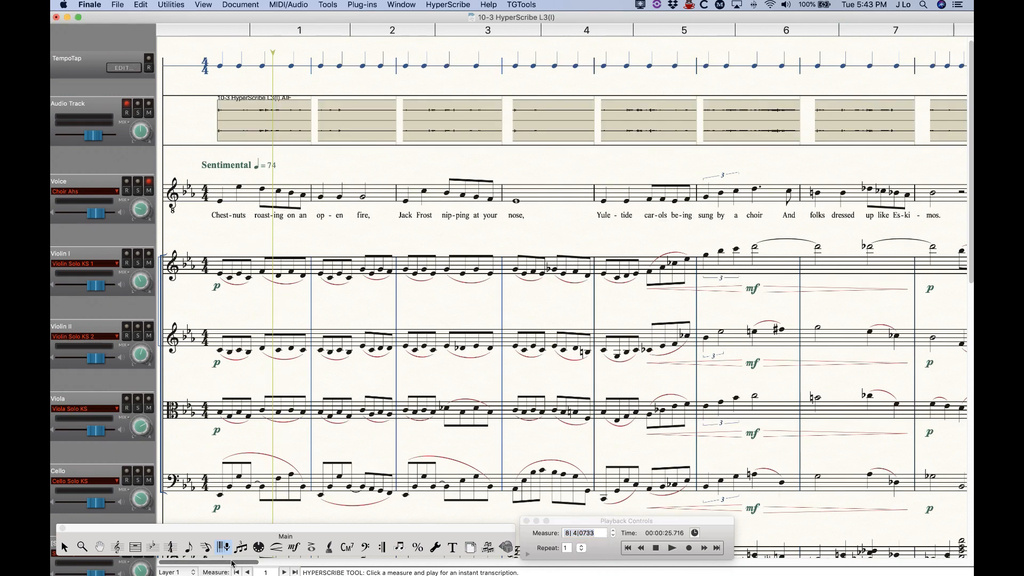
{"action": "scroll", "coordinate": [409, 416], "scroll_direction": "right", "scroll_amount": 5}
{"action": "scroll", "coordinate": [402, 224], "scroll_direction": "left", "scroll_amount": 5}
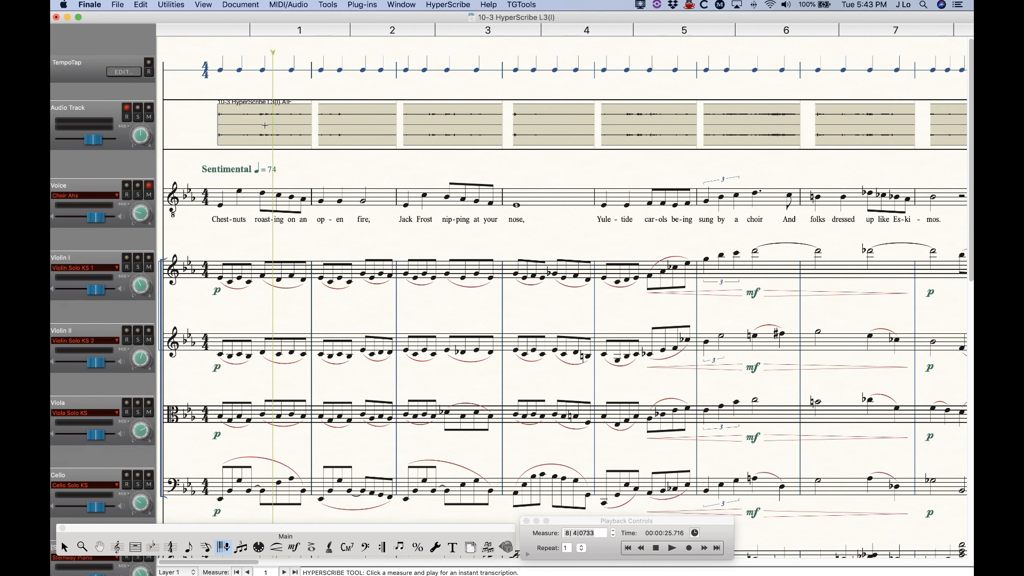
Disarm recording on the Audio Track and solo it to play back the recorded take from measure 1
{"action": "left_click", "coordinate": [138, 118]}
{"action": "left_click", "coordinate": [126, 117]}
{"action": "left_click", "coordinate": [656, 549]}
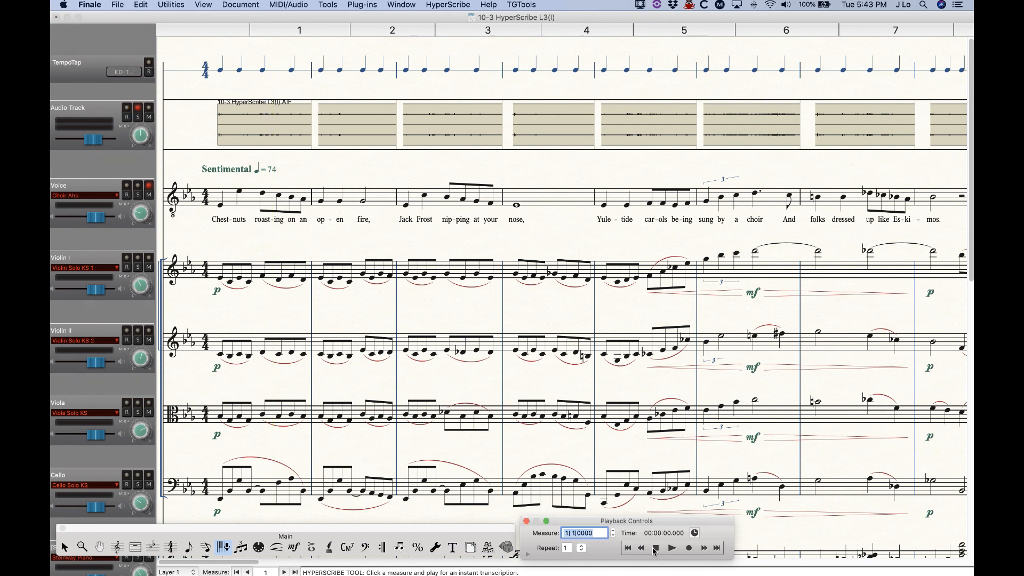
{"action": "left_click", "coordinate": [671, 549]}
{"action": "left_click", "coordinate": [656, 548]}
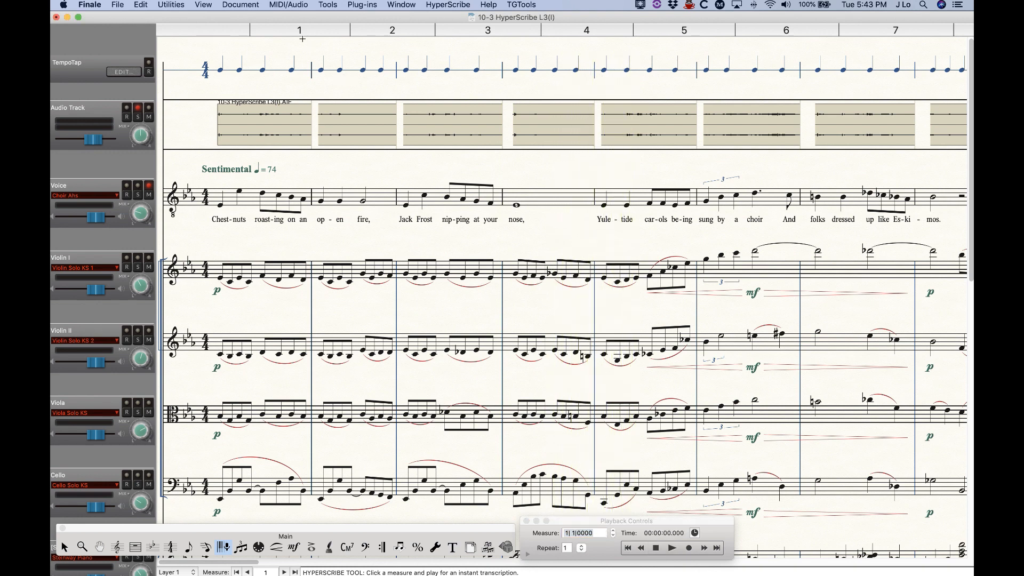
Set the audio clip's Start in Score to 2| 1|0000 in Audio Clip Attributes
{"action": "left_click", "coordinate": [289, 4]}
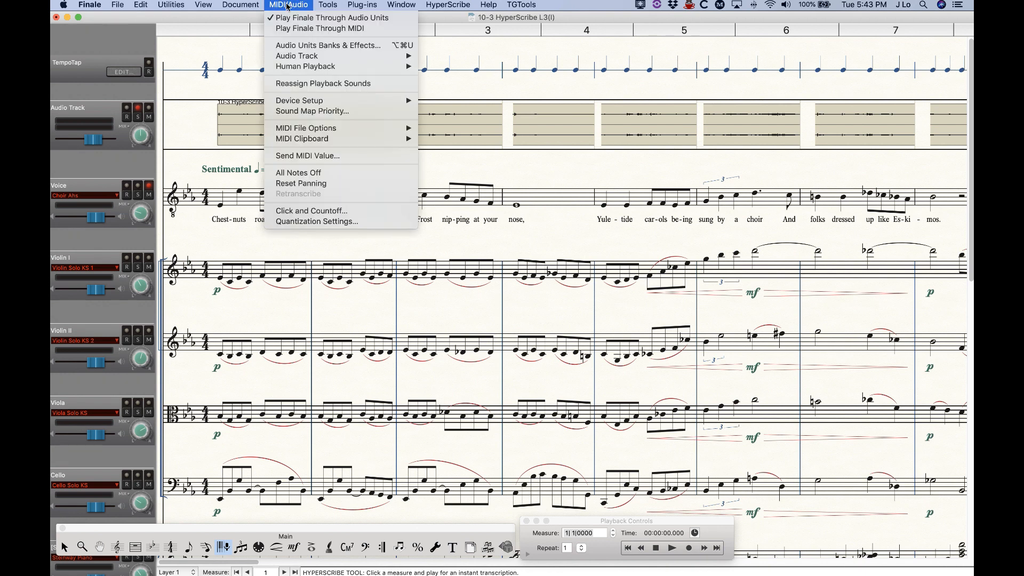
{"action": "mouse_move", "coordinate": [310, 59]}
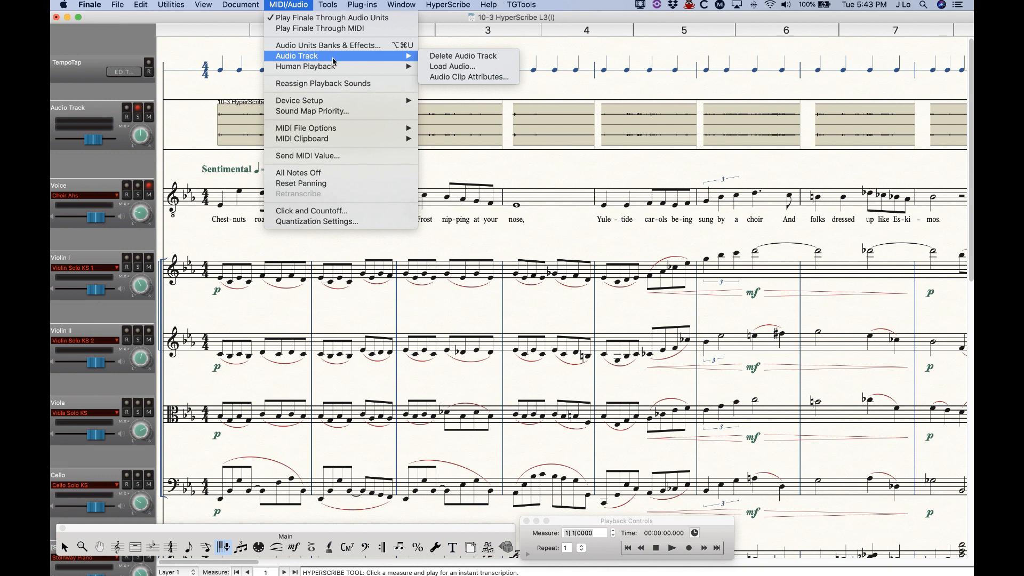
{"action": "left_click", "coordinate": [473, 77]}
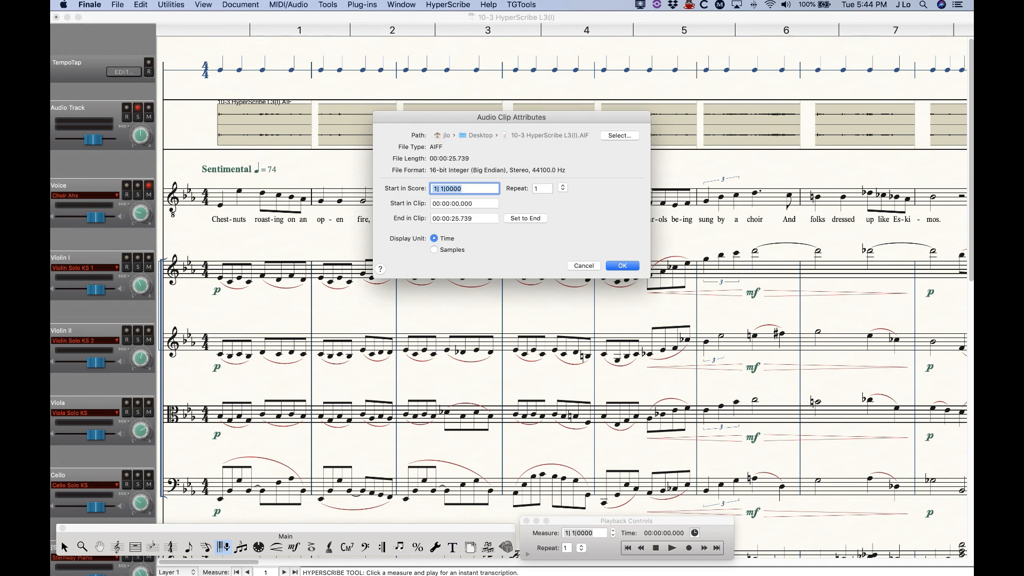
{"action": "left_click_drag", "start_coordinate": [51, 174], "coordinate": [51, 34]}
{"action": "left_click_drag", "start_coordinate": [51, 173], "coordinate": [322, 136]}
{"action": "key", "text": "BackSpace"}
{"action": "type", "text": "2"}
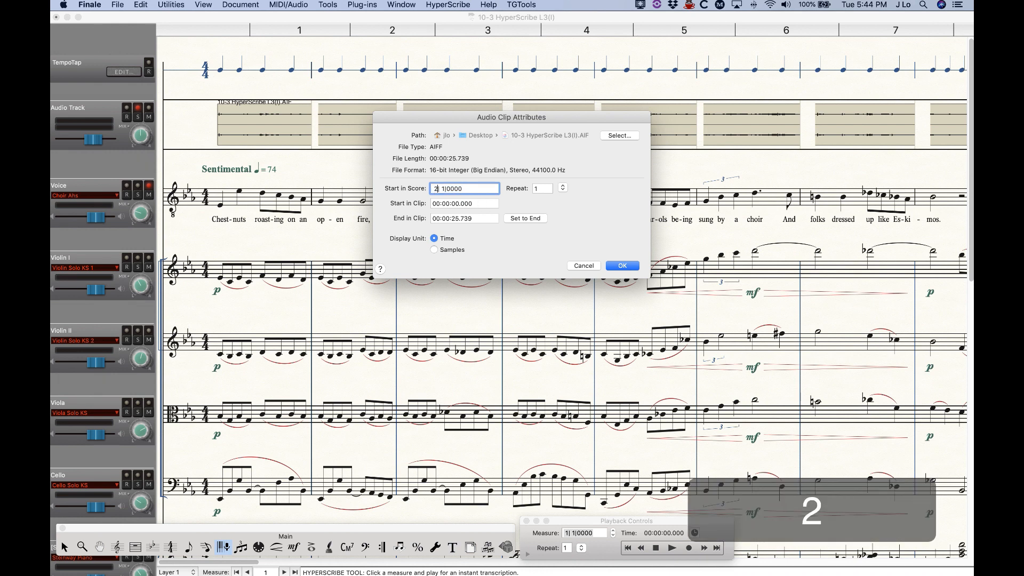
{"action": "left_click", "coordinate": [618, 265]}
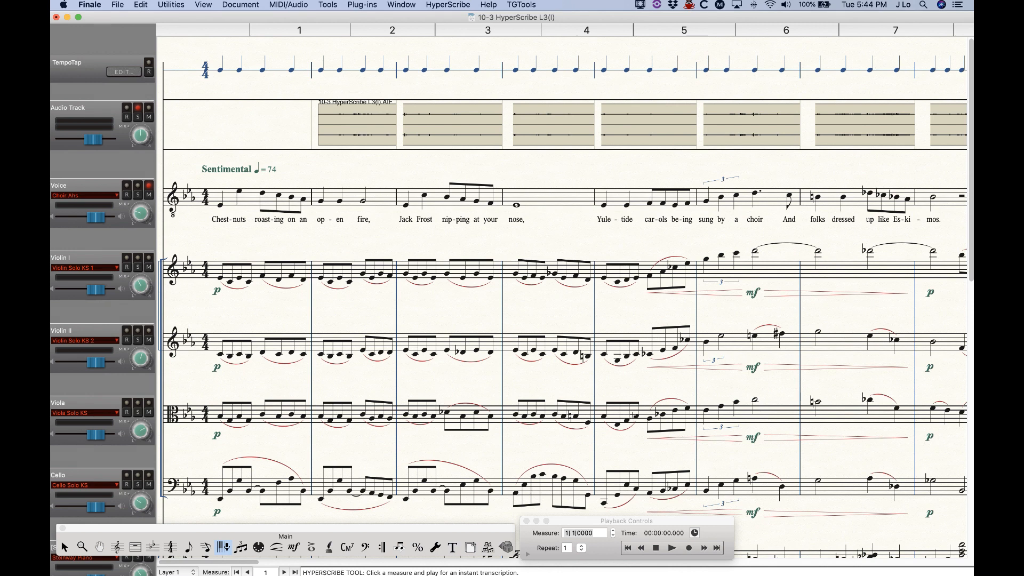
Play back the shifted clip, turn off the Audio Track's solo during playback, and stop
{"action": "left_click", "coordinate": [671, 549]}
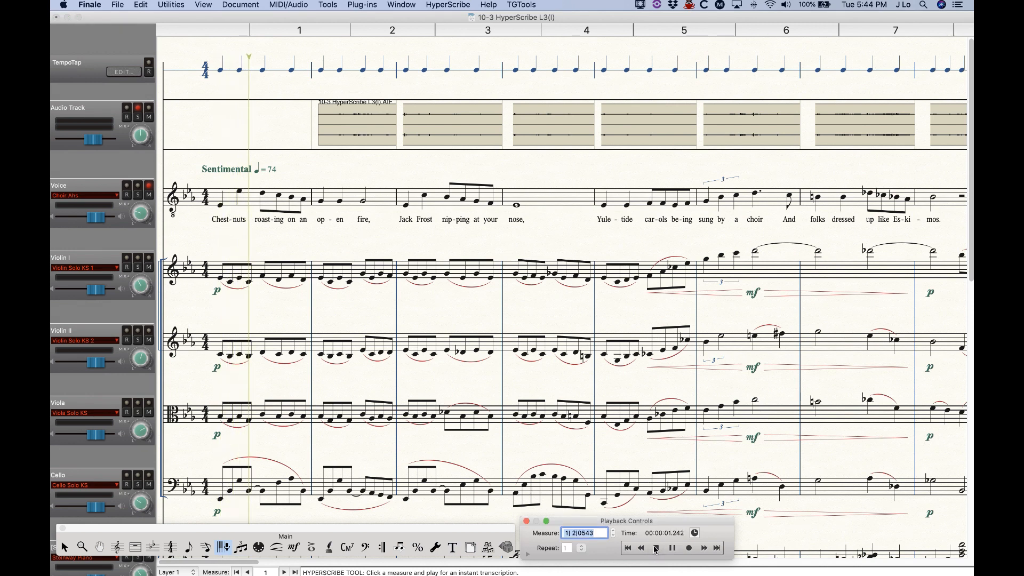
{"action": "left_click", "coordinate": [138, 110]}
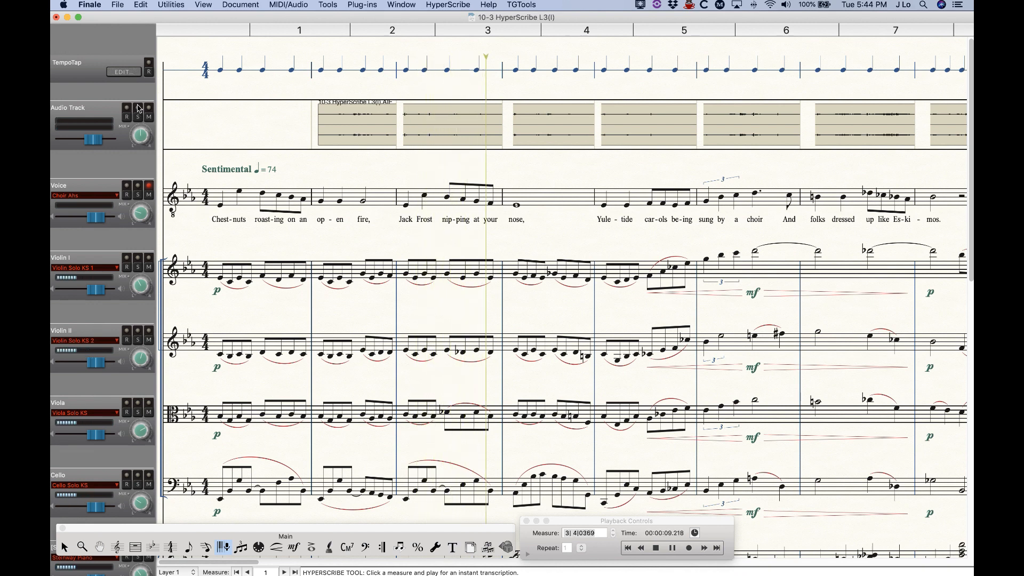
{"action": "left_click", "coordinate": [655, 547]}
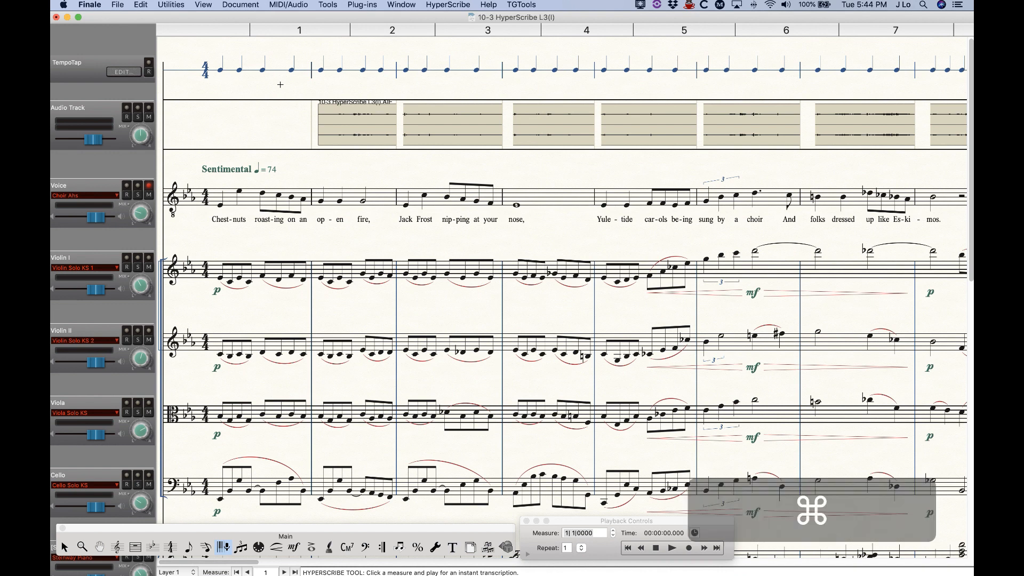
Undo the change to the audio clip's start position in the score
{"action": "key", "text": "super+z"}
{"action": "key", "text": "super+z"}
Set the audio clip's Start in Clip to 3 seconds and play back the score to hear the result
{"action": "left_click", "coordinate": [243, 2]}
{"action": "mouse_move", "coordinate": [288, 4]}
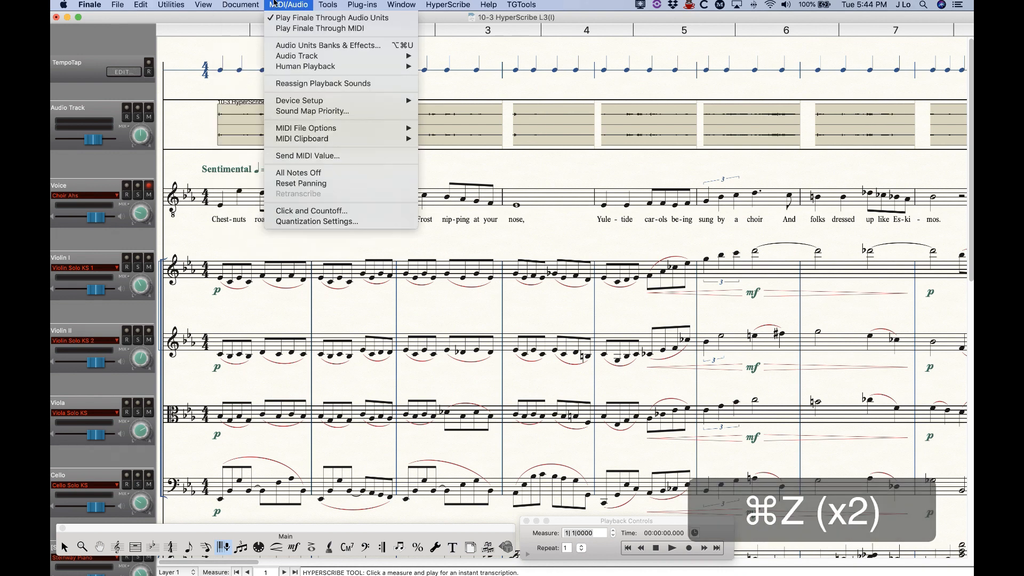
{"action": "mouse_move", "coordinate": [395, 56]}
{"action": "left_click", "coordinate": [446, 74]}
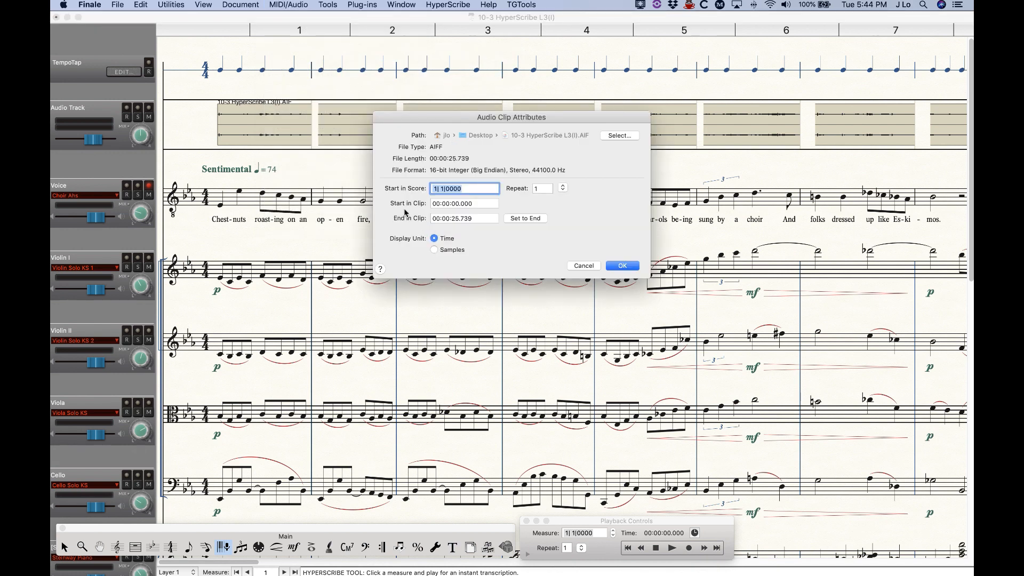
{"action": "left_click", "coordinate": [459, 204]}
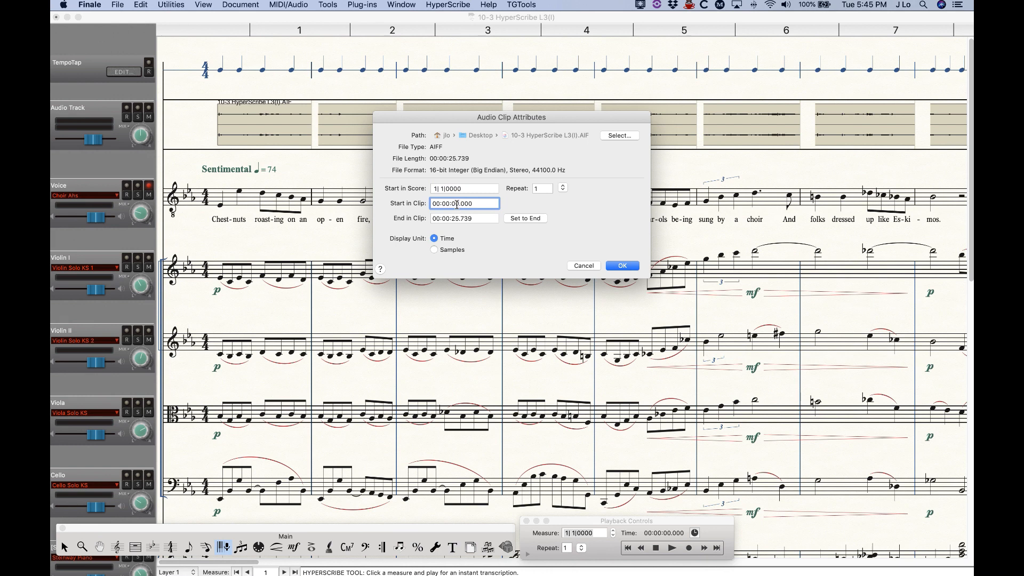
{"action": "type", "text": "3"}
{"action": "left_click", "coordinate": [622, 265]}
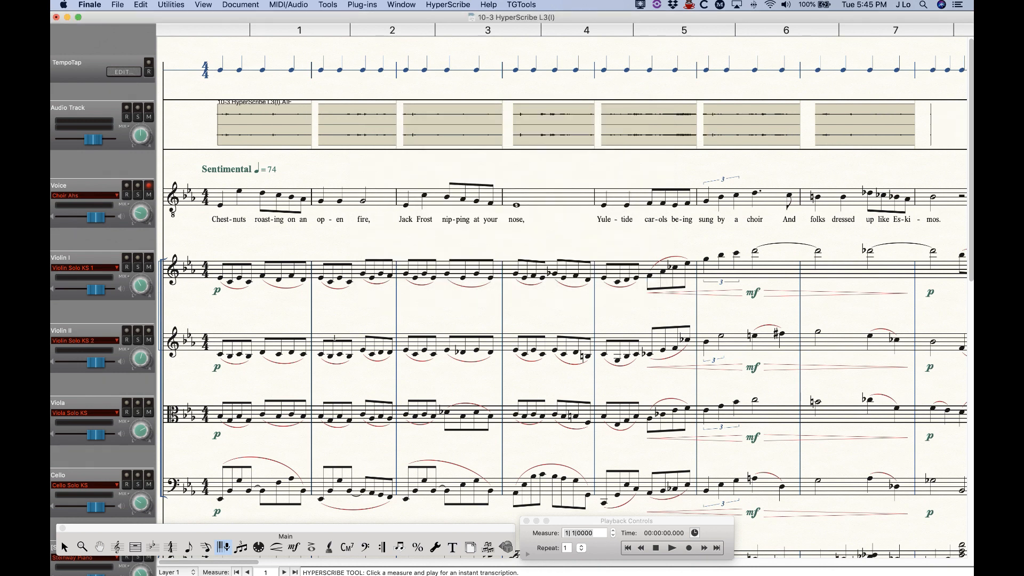
{"action": "left_click", "coordinate": [672, 548]}
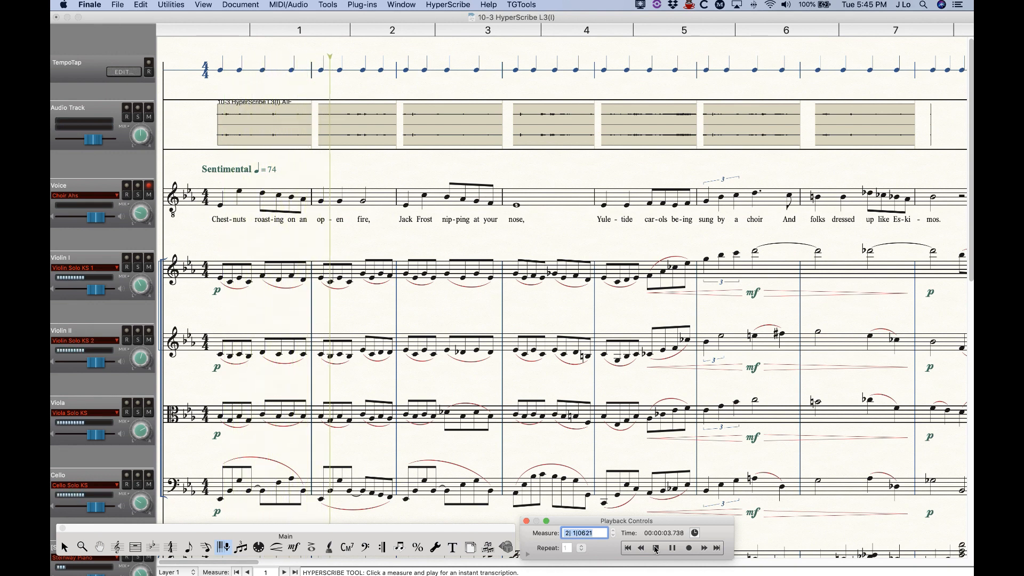
{"action": "left_click", "coordinate": [656, 541]}
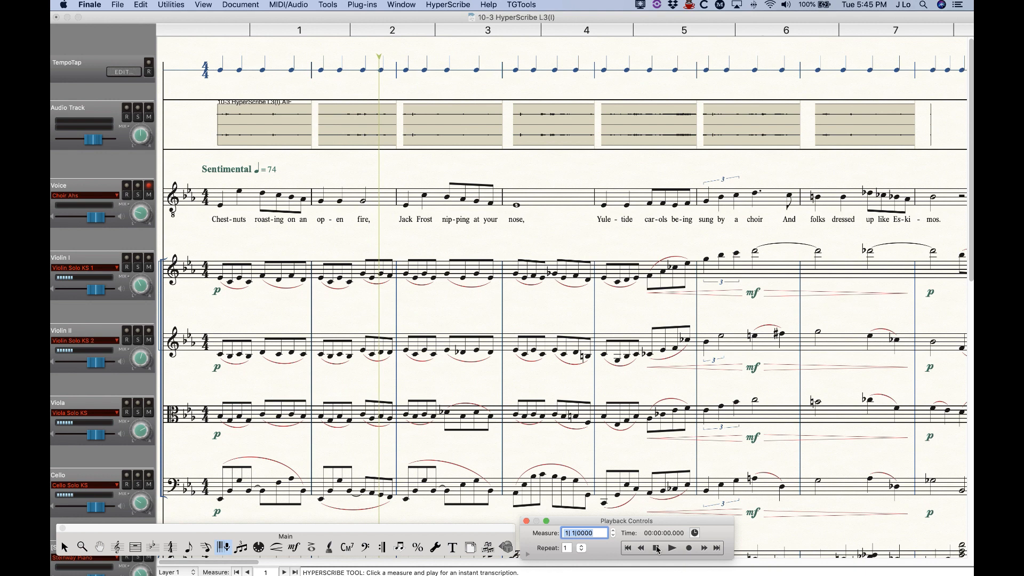
Set the audio clip's Start in Clip to 00:00:00.000 and End in Clip to 22 seconds, and check where the clip ends in the score
{"action": "left_click", "coordinate": [283, 5]}
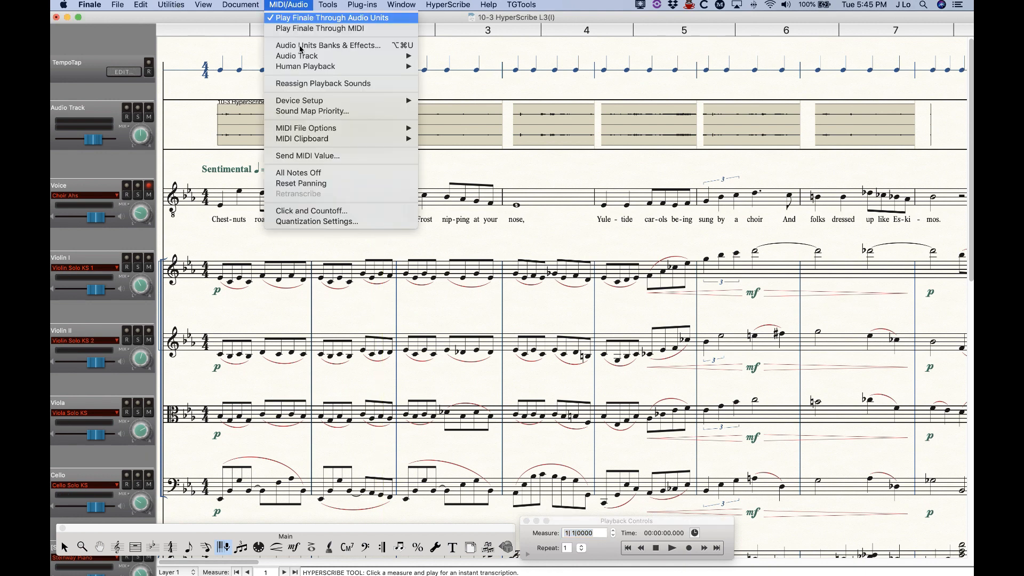
{"action": "mouse_move", "coordinate": [307, 56]}
{"action": "left_click", "coordinate": [464, 78]}
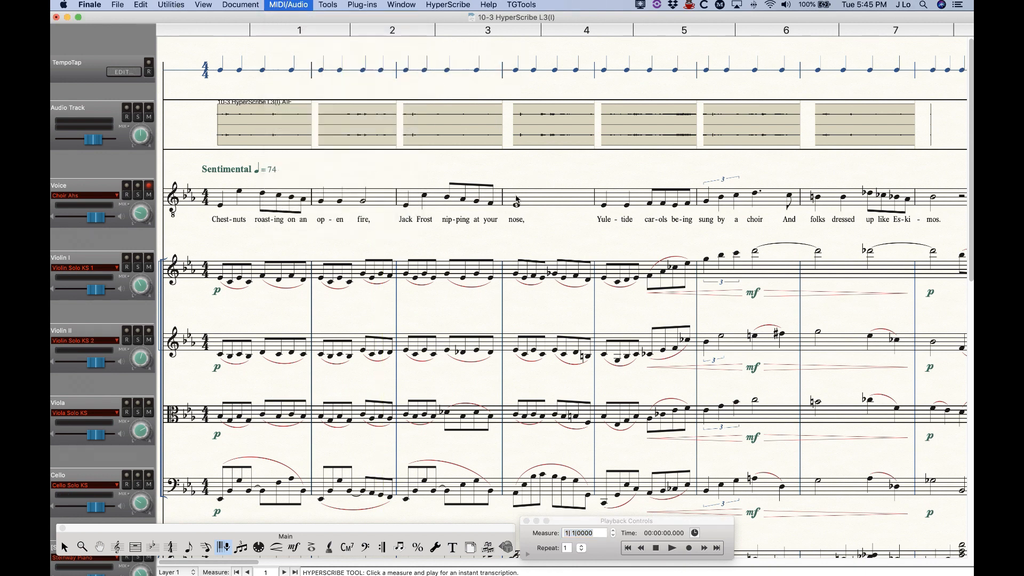
{"action": "left_click", "coordinate": [456, 205]}
{"action": "type", "text": "00:00:00.000"}
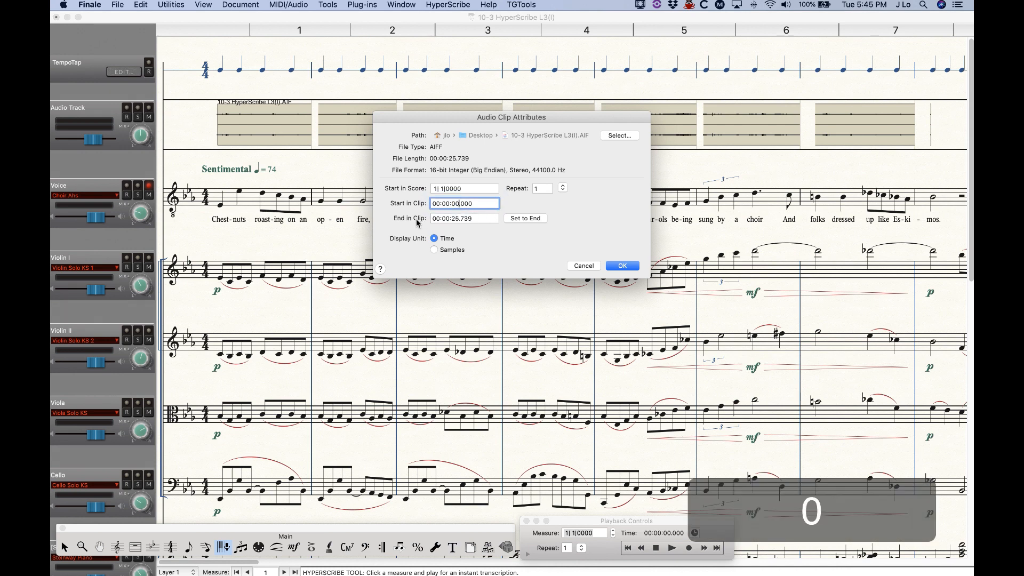
{"action": "left_click_drag", "start_coordinate": [474, 219], "coordinate": [457, 220]}
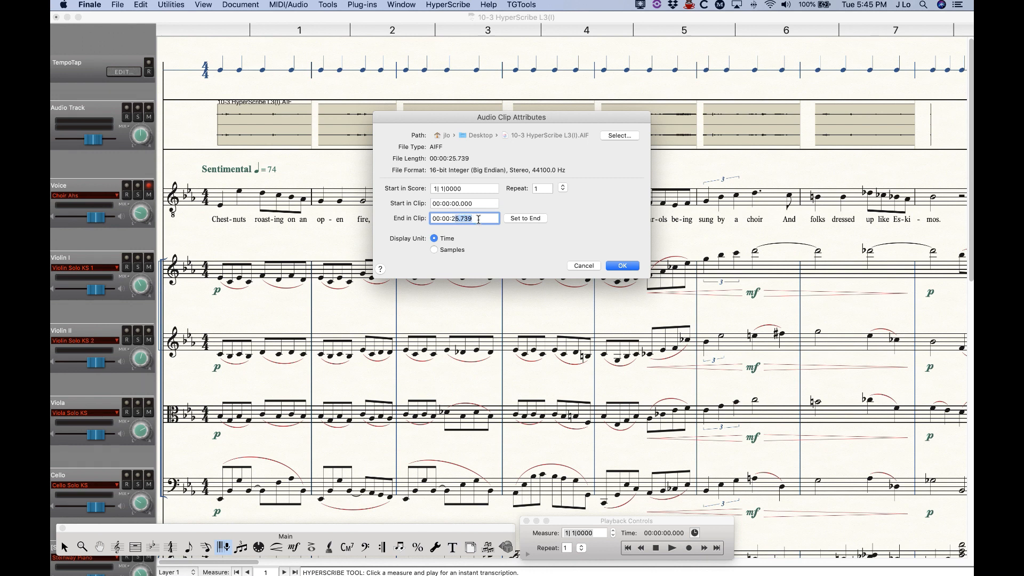
{"action": "type", "text": "2"}
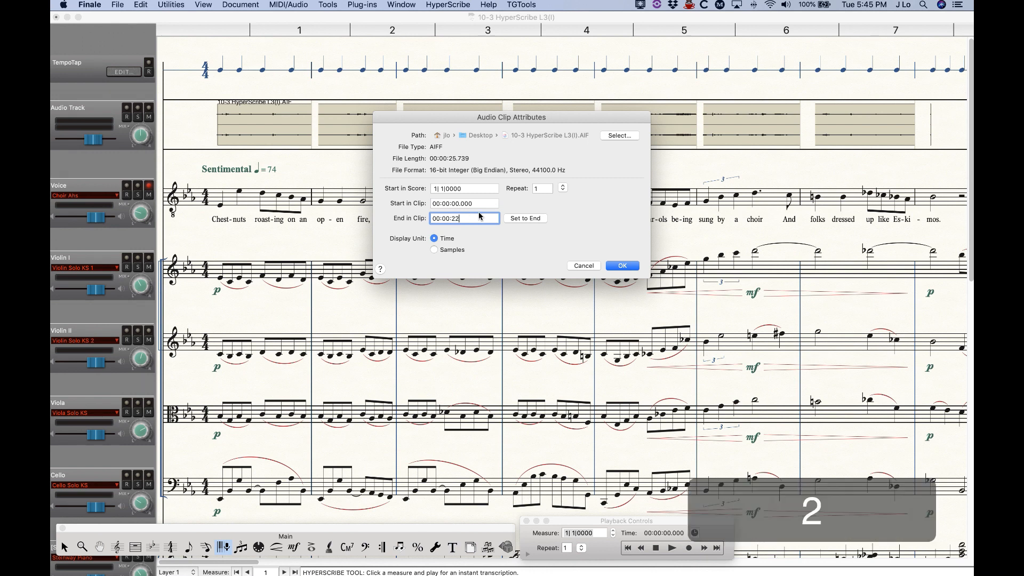
{"action": "left_click", "coordinate": [621, 266]}
{"action": "left_click_drag", "start_coordinate": [248, 563], "coordinate": [463, 560]}
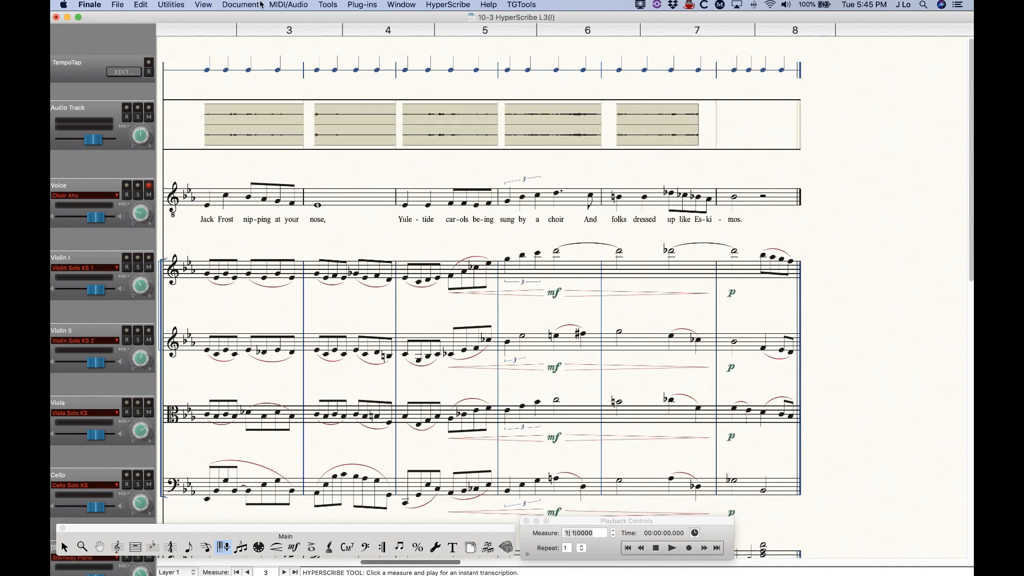
Reset the audio clip's End in Clip to the end of the file at 00:00:25.739
{"action": "left_click", "coordinate": [287, 5]}
{"action": "mouse_move", "coordinate": [308, 65]}
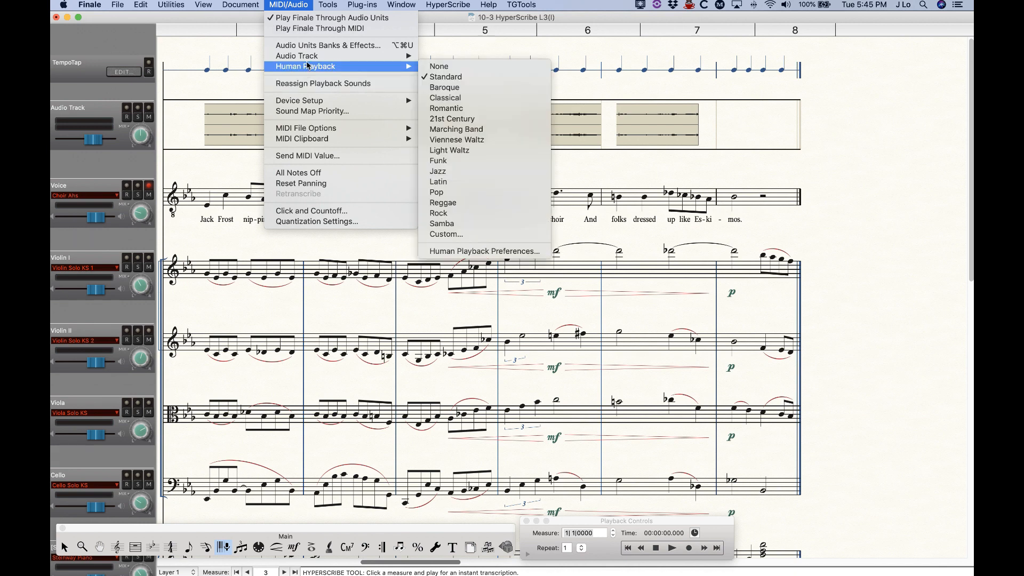
{"action": "mouse_move", "coordinate": [405, 56]}
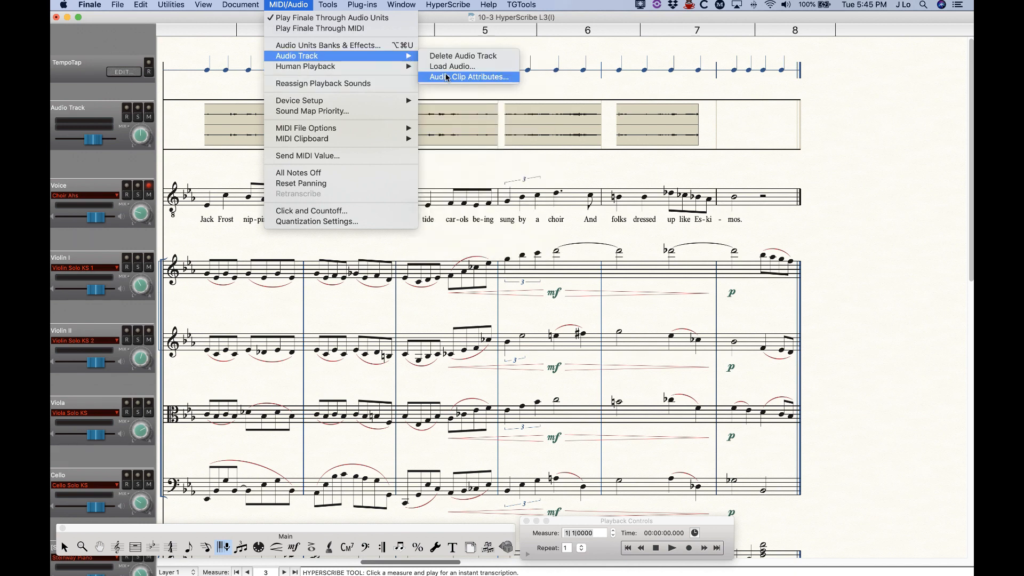
{"action": "left_click", "coordinate": [446, 78]}
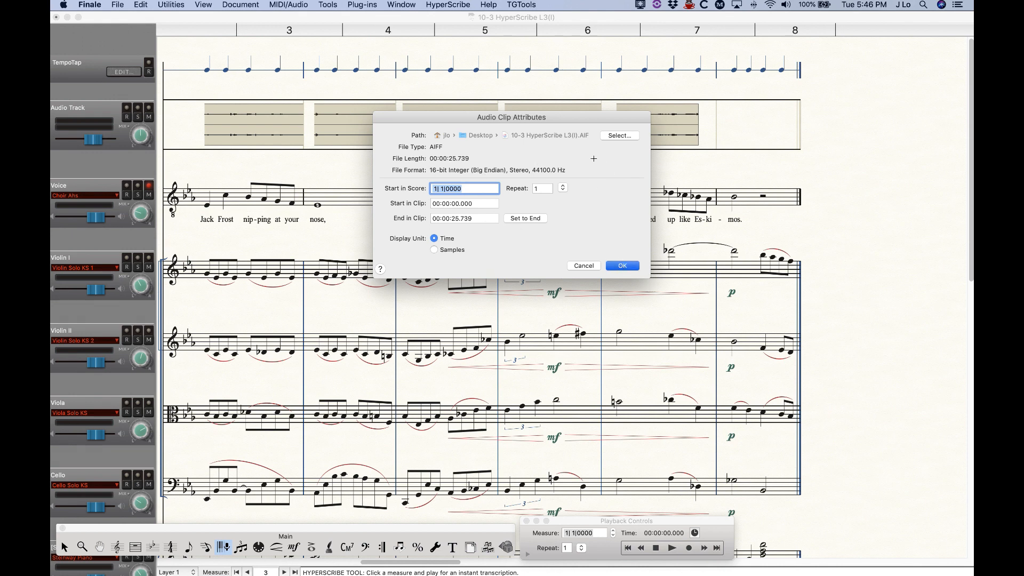
{"action": "left_click", "coordinate": [613, 268]}
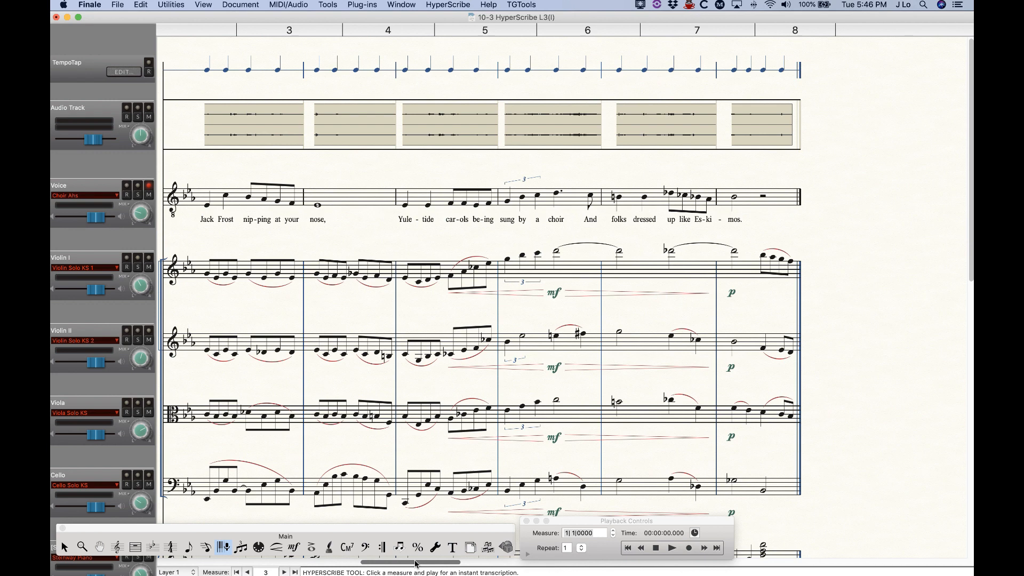
{"action": "left_click_drag", "start_coordinate": [411, 561], "coordinate": [208, 564]}
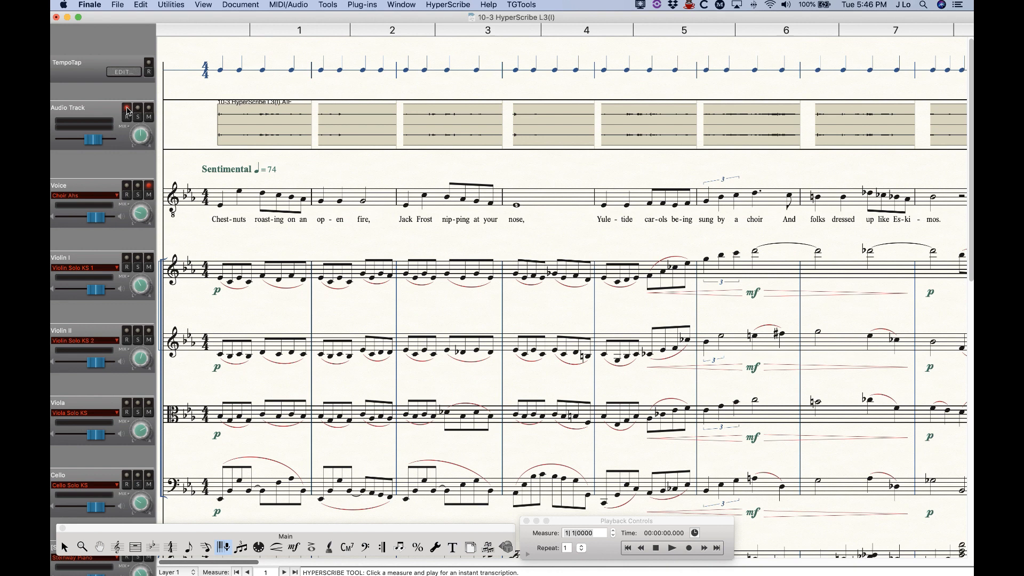
Try to record new audio into the Audio Track starting at measure 3, and decline deleting the existing clip
{"action": "left_click", "coordinate": [661, 557]}
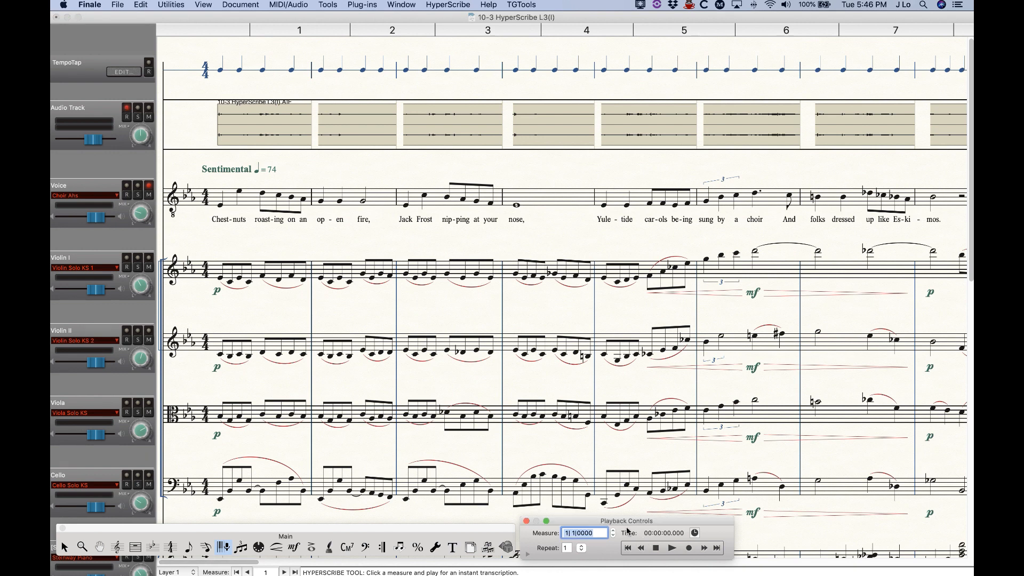
{"action": "left_click", "coordinate": [612, 531]}
{"action": "left_click", "coordinate": [613, 531]}
{"action": "left_click", "coordinate": [689, 548]}
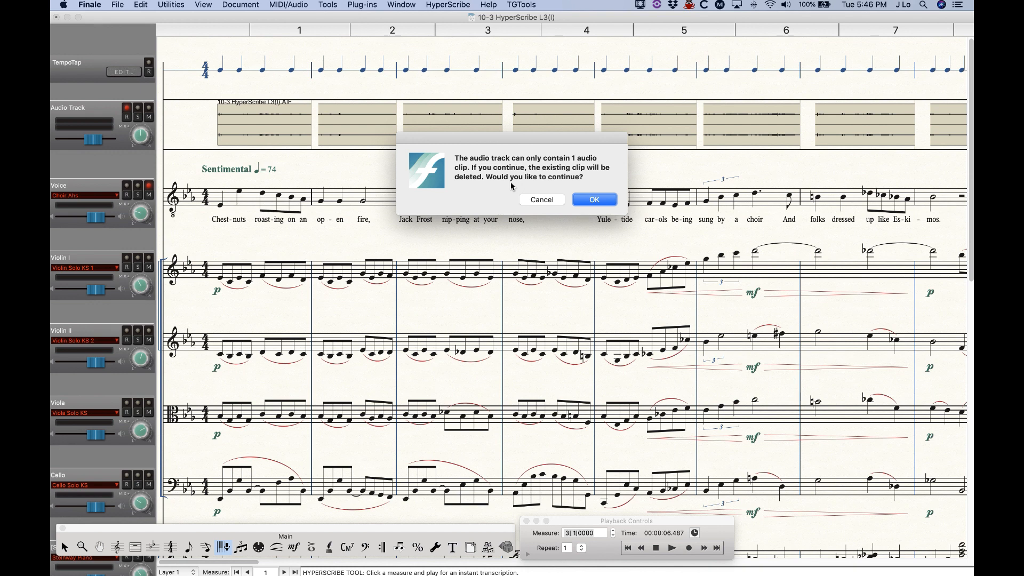
{"action": "left_click", "coordinate": [540, 200]}
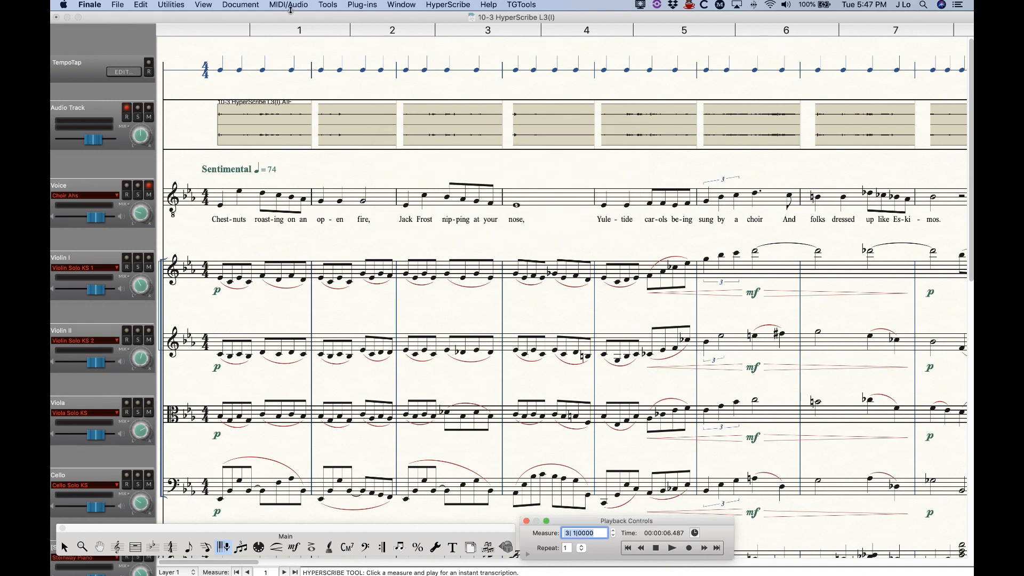
{"action": "left_click", "coordinate": [289, 5]}
{"action": "mouse_move", "coordinate": [301, 59]}
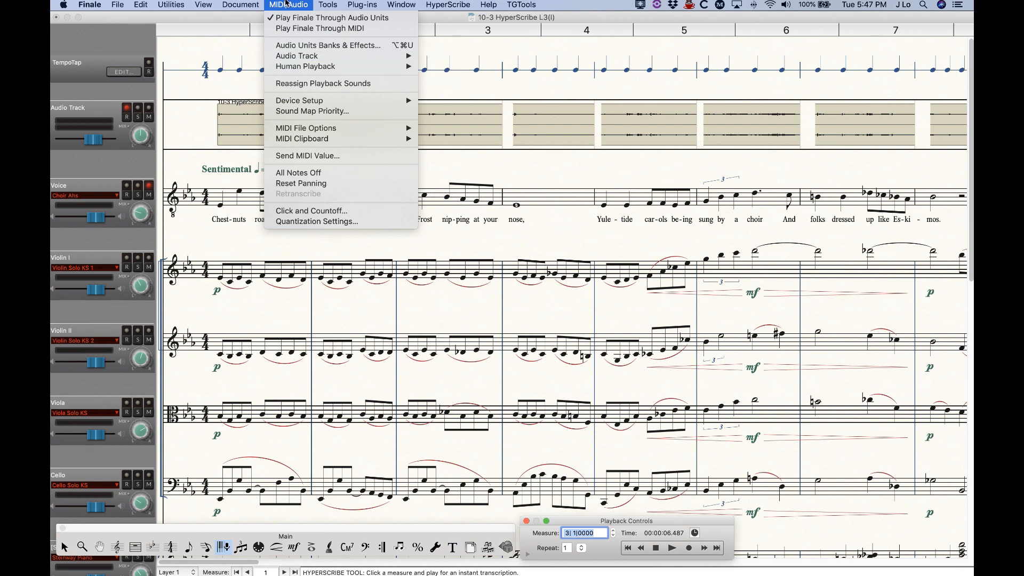
{"action": "left_click", "coordinate": [286, 3]}
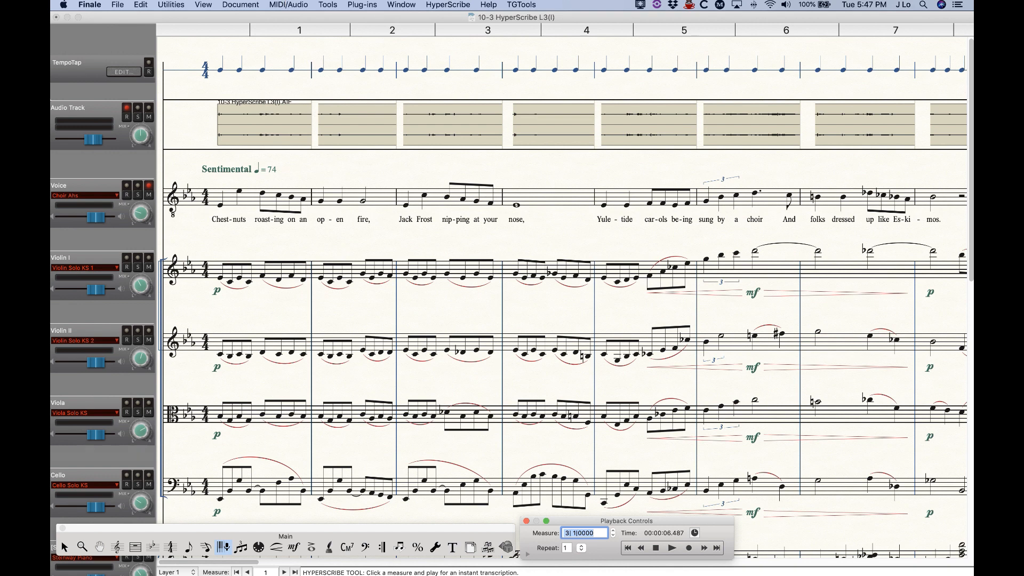
{"action": "key", "text": "super+Tab"}
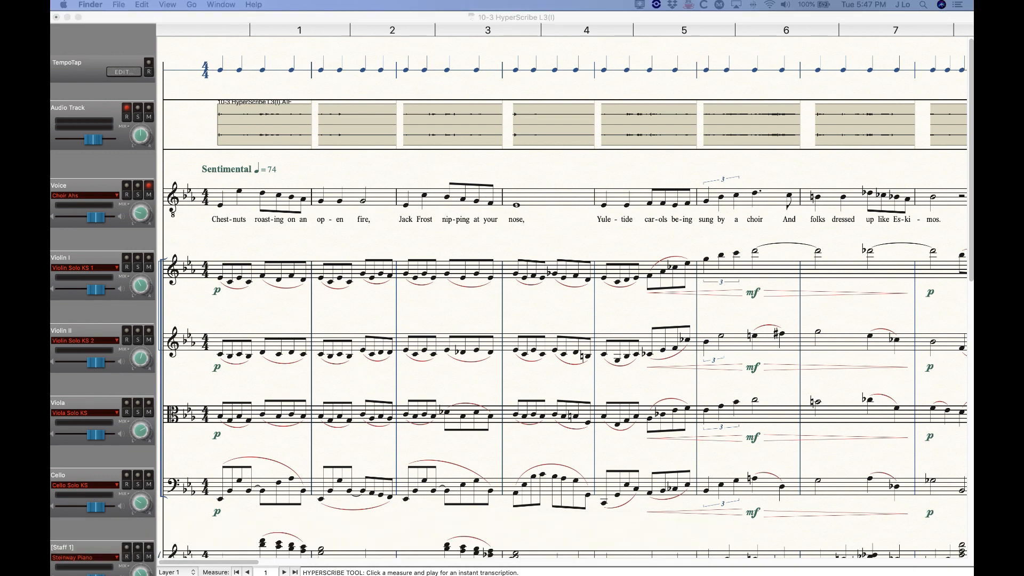
{"action": "left_click_drag", "start_coordinate": [51, 200], "coordinate": [357, 166]}
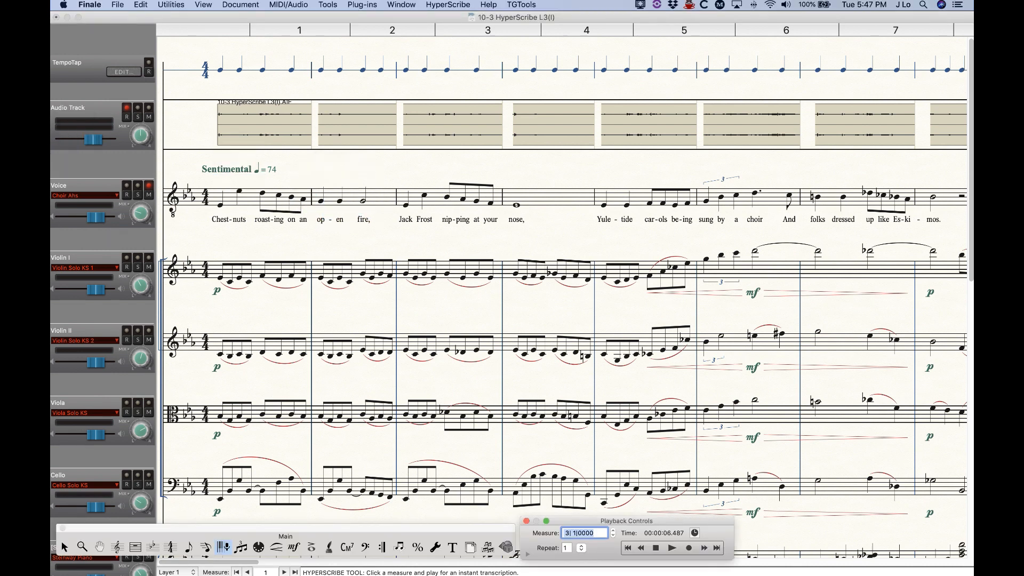
{"action": "key", "text": "super+Tab"}
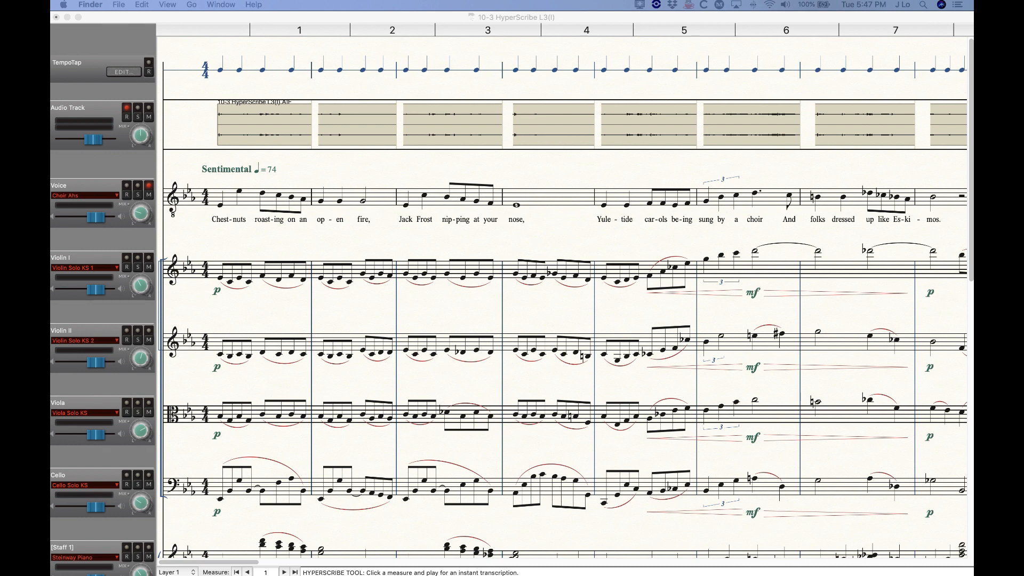
{"action": "left_click", "coordinate": [320, 20]}
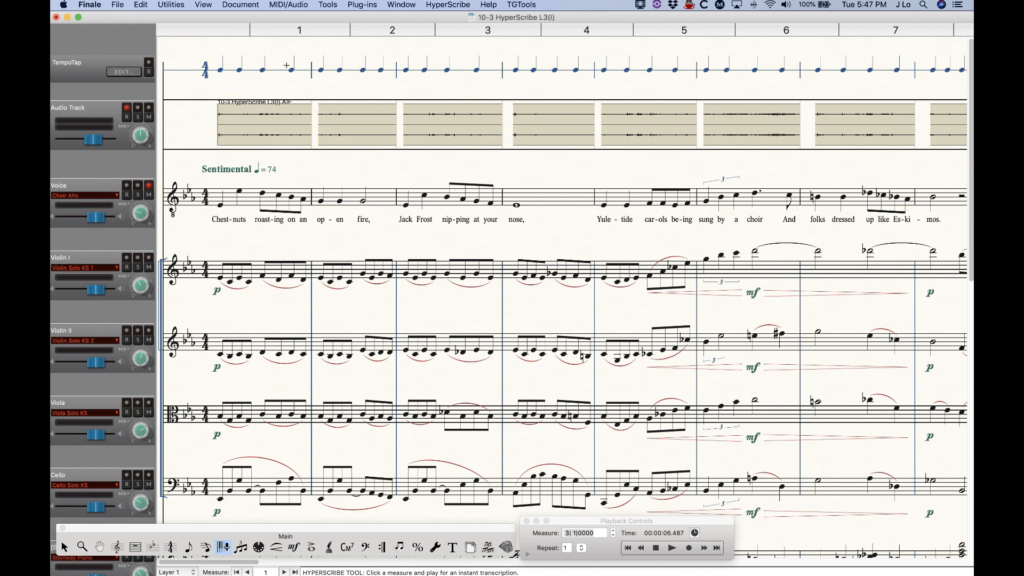
Delete the recorded clip from the Audio Track using the Selection tool
{"action": "left_click", "coordinate": [65, 546]}
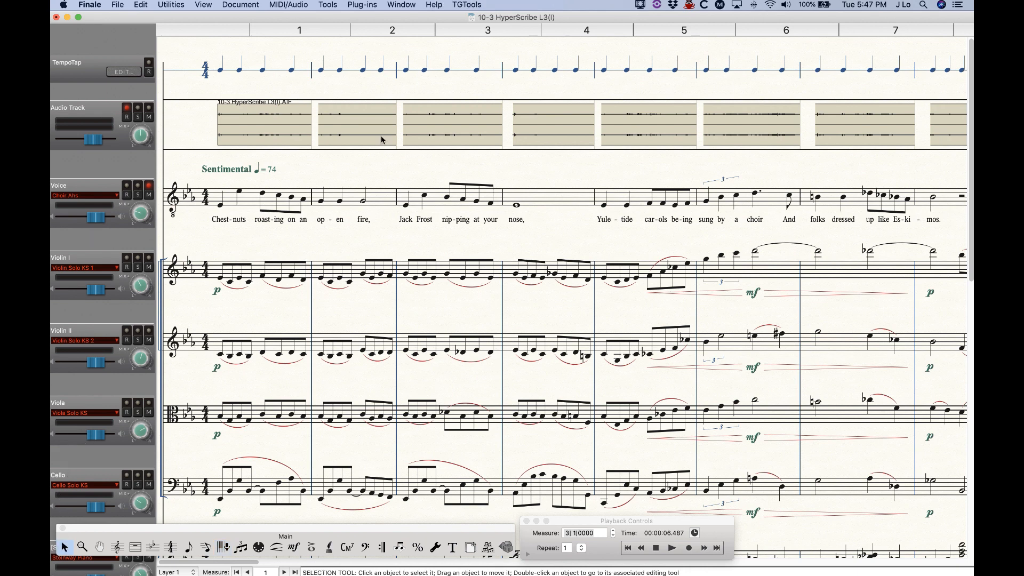
{"action": "left_click", "coordinate": [289, 125]}
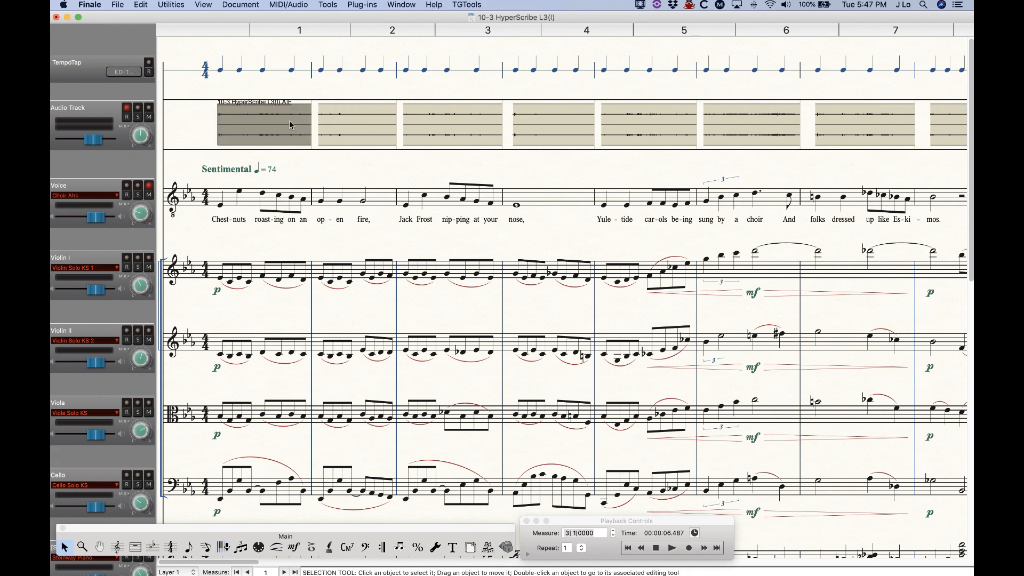
{"action": "key", "text": "BackSpace"}
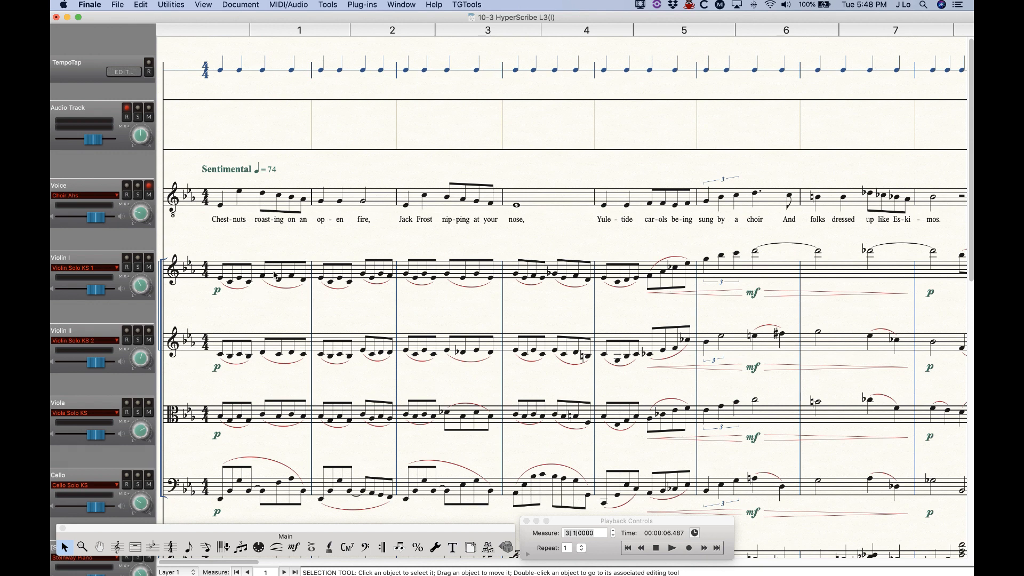
Load Chestnuts Vocals.aif from the Desktop into the audio track and accept its default clip attributes
{"action": "left_click", "coordinate": [284, 4]}
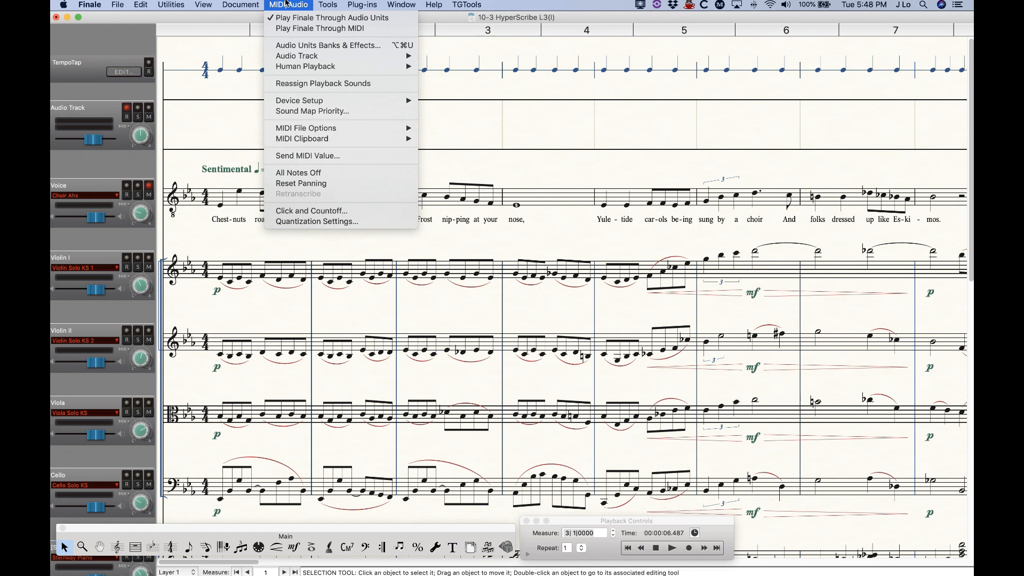
{"action": "mouse_move", "coordinate": [301, 57]}
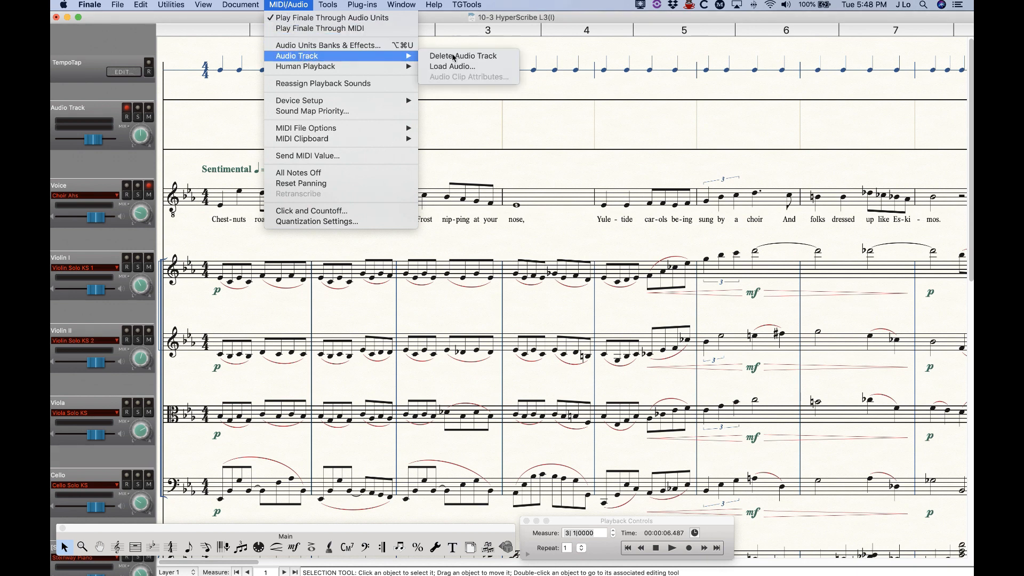
{"action": "left_click", "coordinate": [452, 67]}
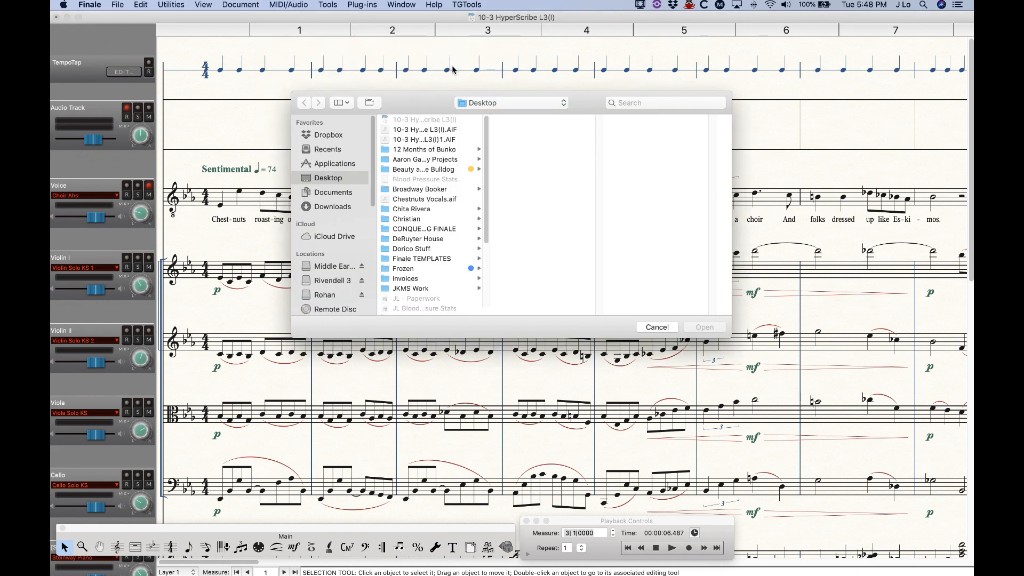
{"action": "left_click", "coordinate": [437, 201]}
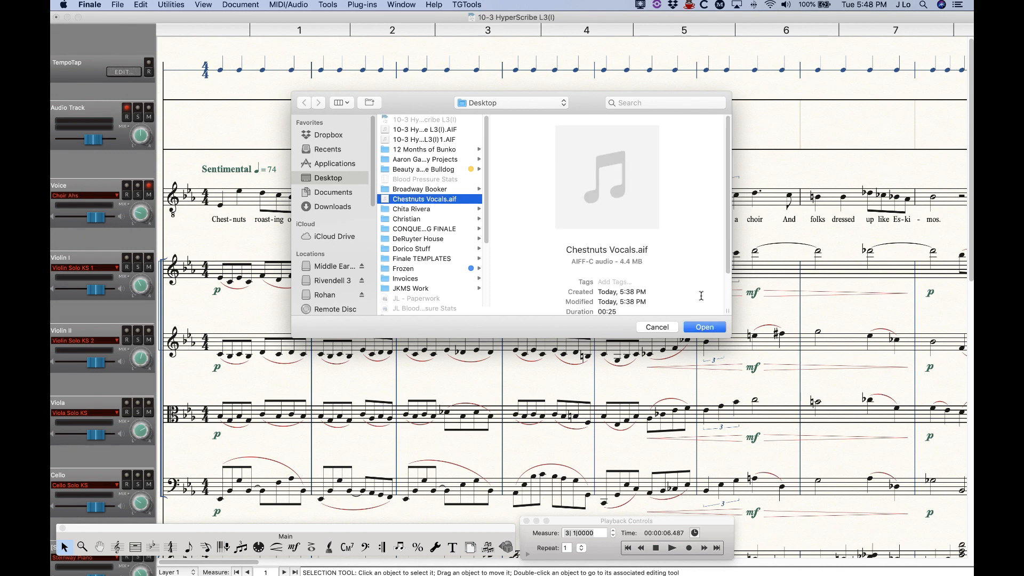
{"action": "left_click", "coordinate": [703, 329]}
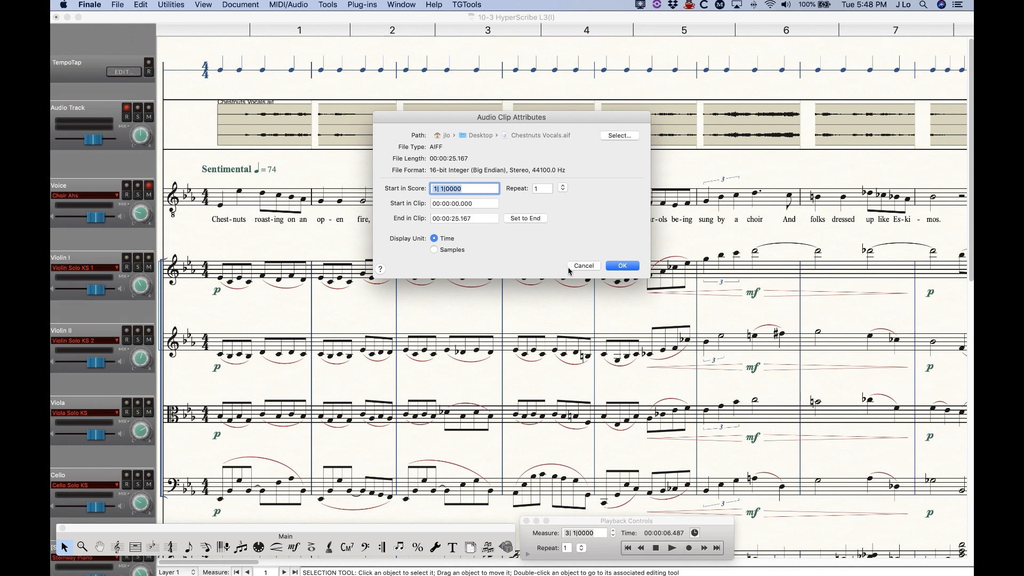
{"action": "left_click", "coordinate": [624, 266]}
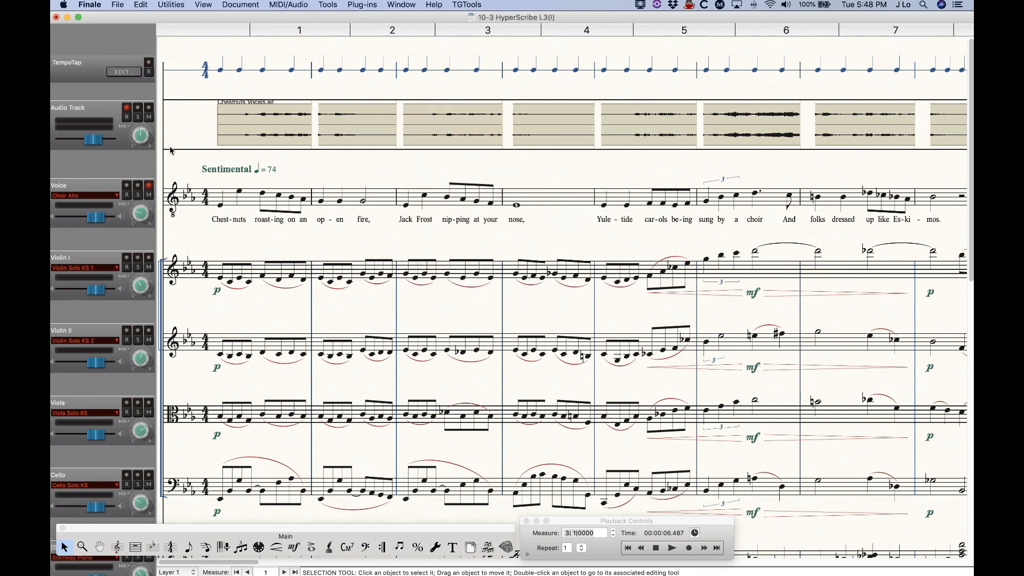
Play back the loaded vocals with the Audio Track disarmed for recording and soloed, turn off the solo during playback, and stop
{"action": "left_click", "coordinate": [137, 113]}
{"action": "left_click", "coordinate": [127, 113]}
{"action": "left_click", "coordinate": [656, 548]}
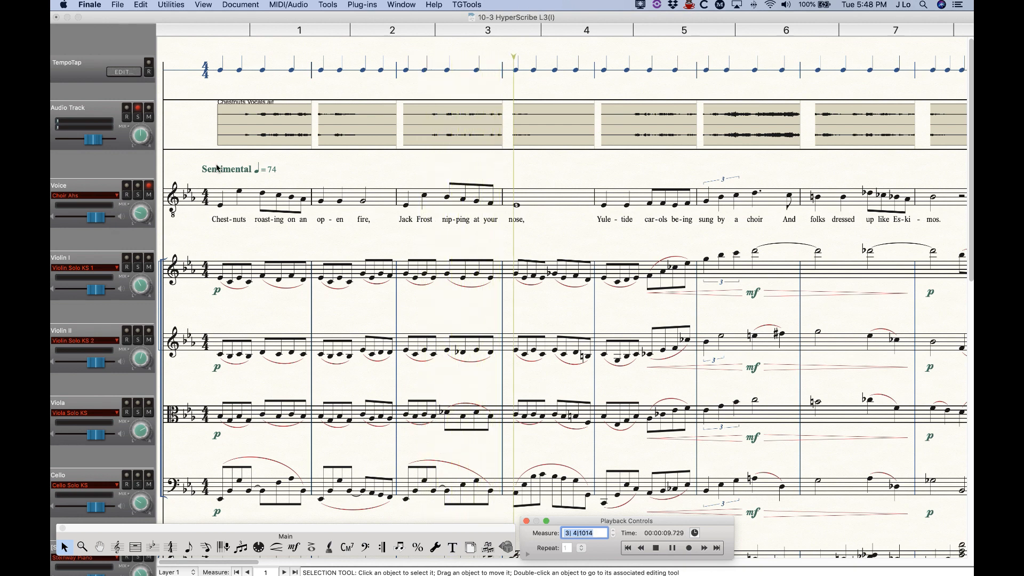
{"action": "left_click", "coordinate": [138, 109]}
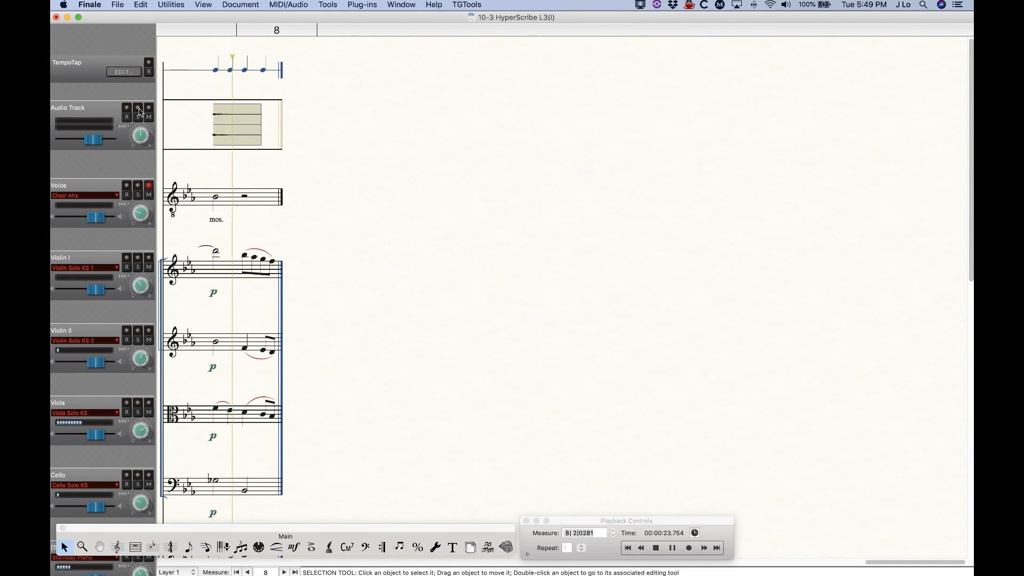
{"action": "left_click", "coordinate": [655, 549]}
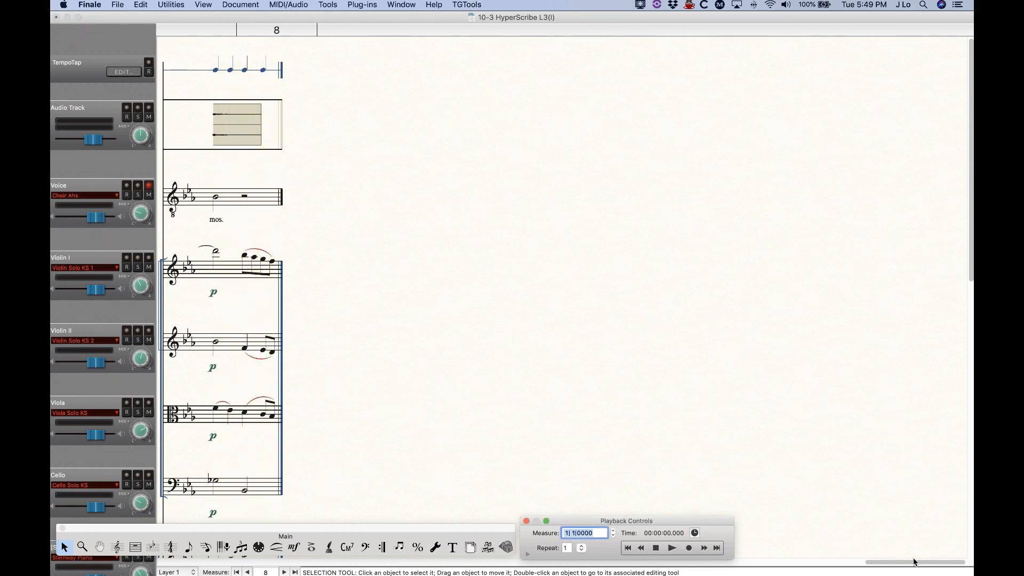
{"action": "left_click_drag", "start_coordinate": [915, 562], "coordinate": [151, 557]}
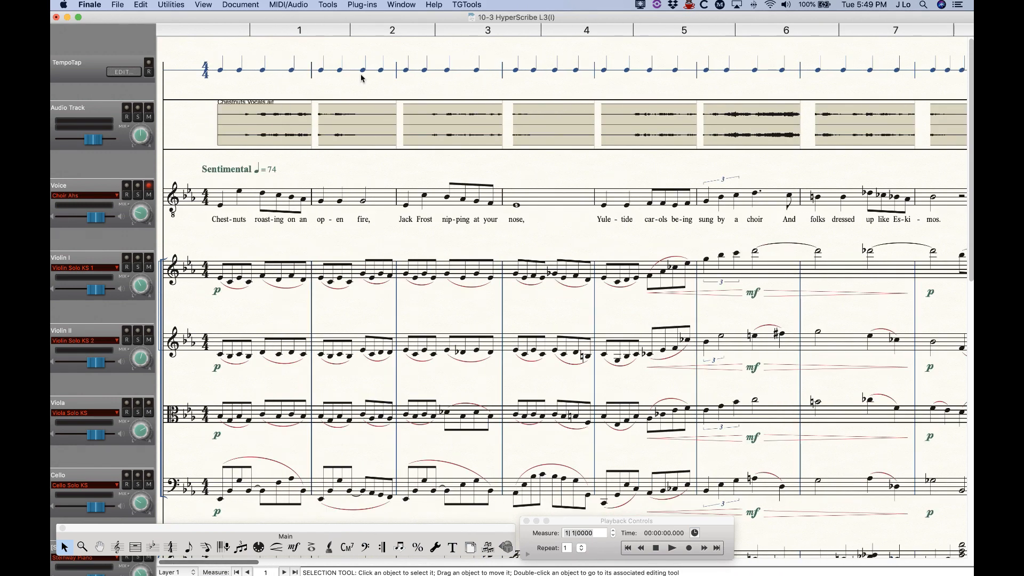
{"action": "left_click", "coordinate": [202, 4]}
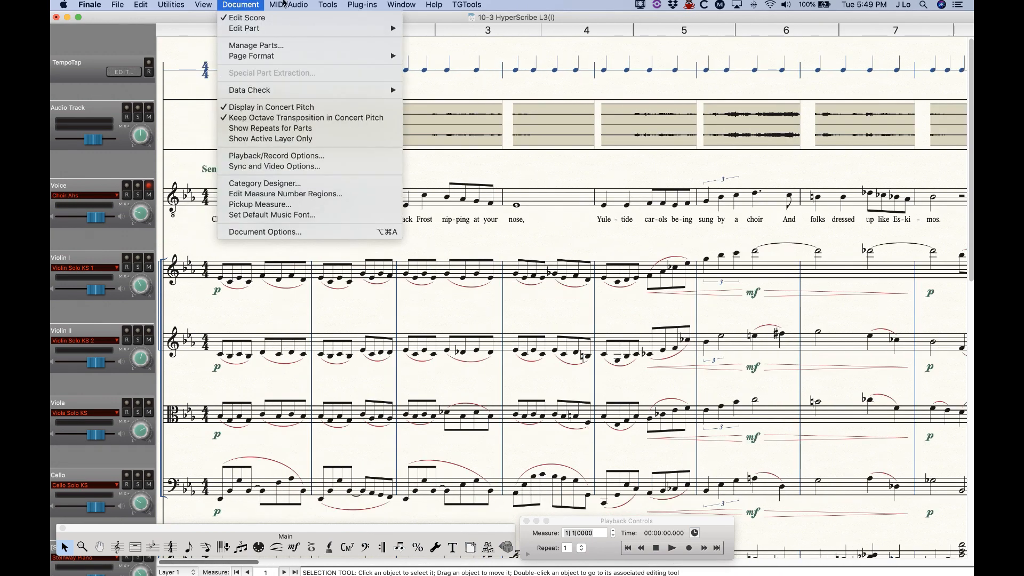
{"action": "mouse_move", "coordinate": [292, 4]}
{"action": "mouse_move", "coordinate": [313, 58]}
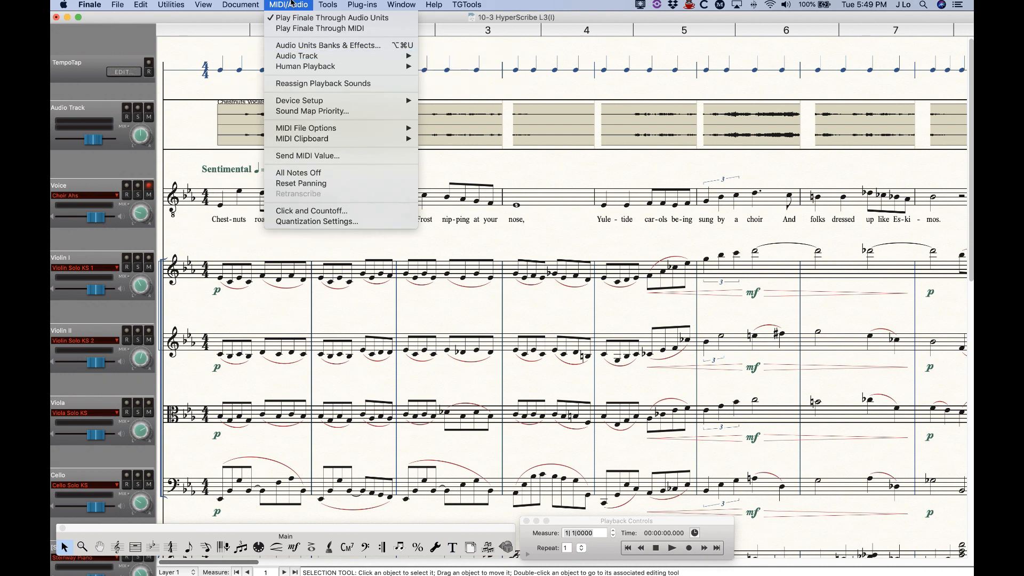
{"action": "left_click", "coordinate": [291, 4]}
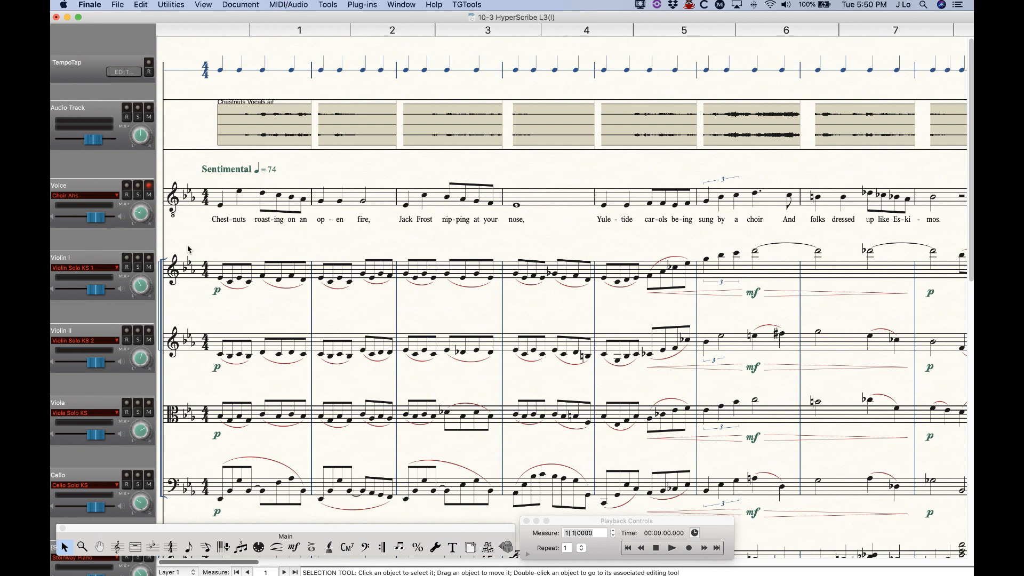
Activate the HyperScribe tool and examine the microphone, recording latency, sample rate and buffer size settings in Audio Setup without changing them
{"action": "left_click", "coordinate": [224, 546]}
{"action": "left_click", "coordinate": [256, 4]}
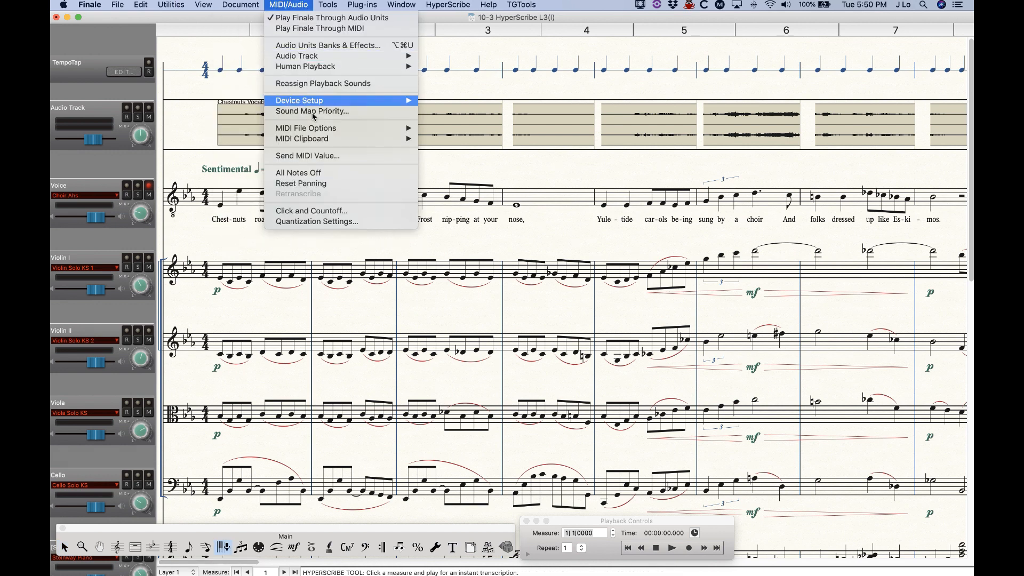
{"action": "mouse_move", "coordinate": [341, 100]}
{"action": "left_click", "coordinate": [451, 101]}
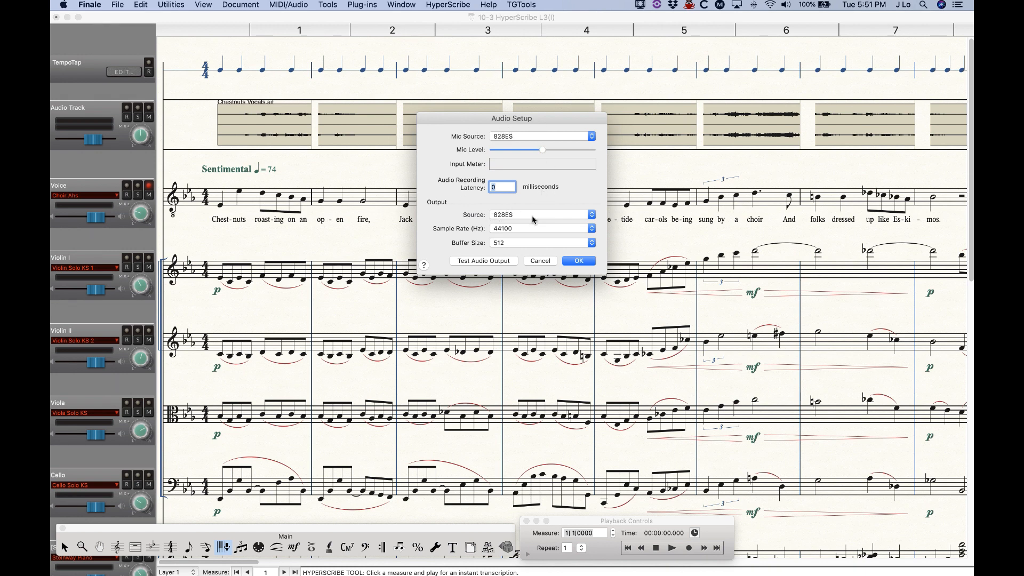
{"action": "left_click", "coordinate": [540, 261]}
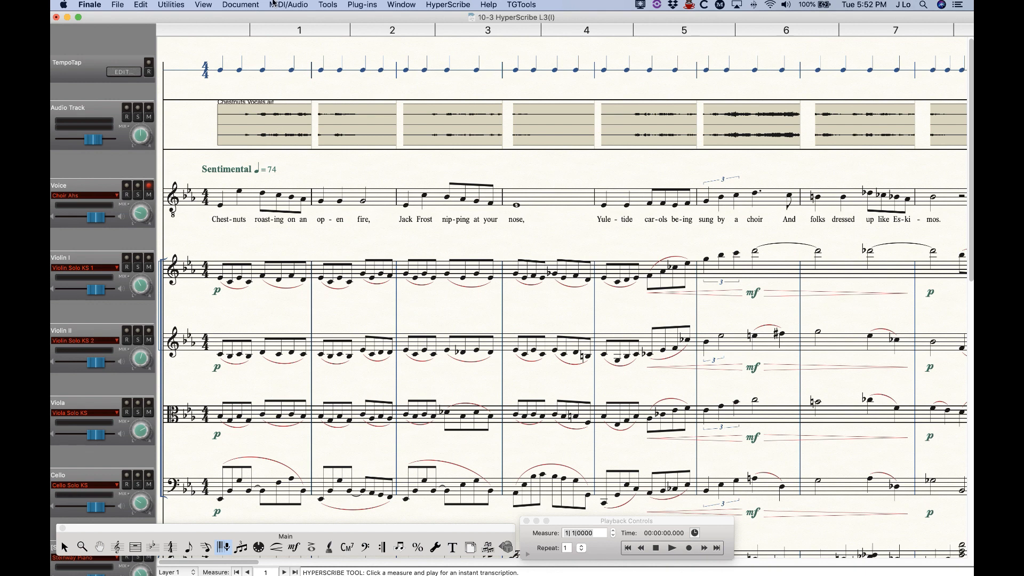
{"action": "left_click", "coordinate": [275, 4]}
{"action": "mouse_move", "coordinate": [298, 57]}
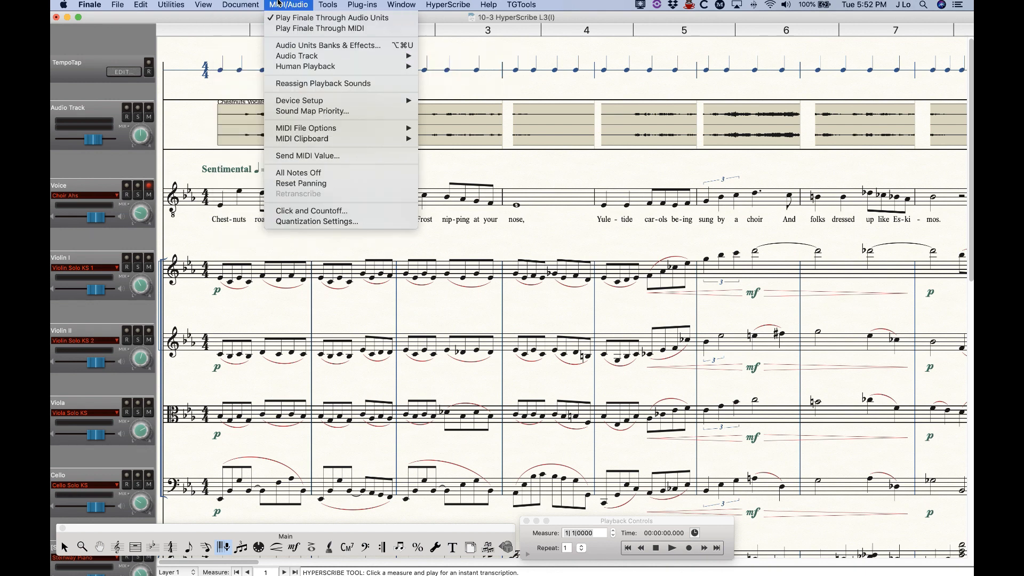
{"action": "left_click", "coordinate": [277, 2]}
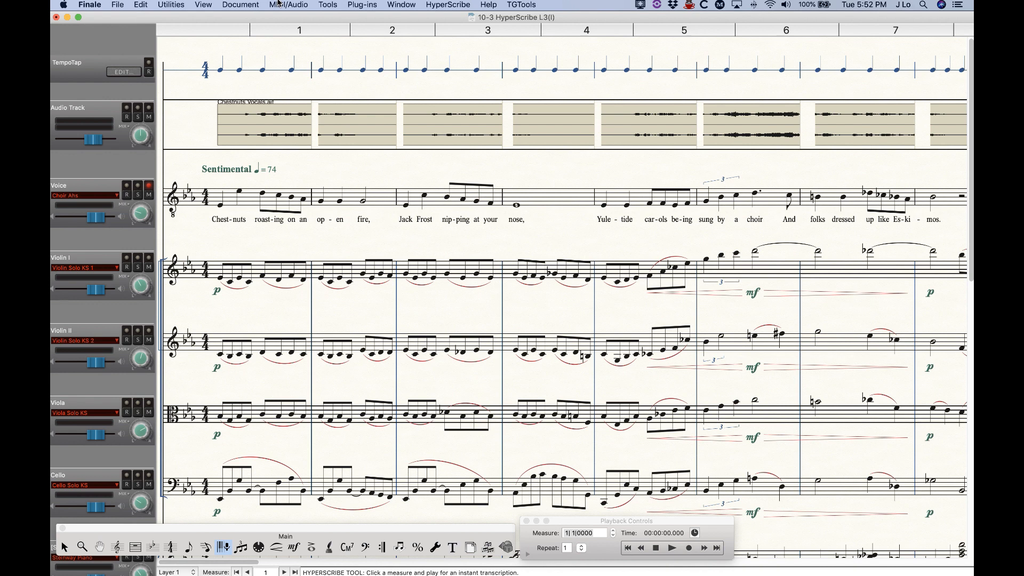
{"action": "left_click", "coordinate": [278, 3]}
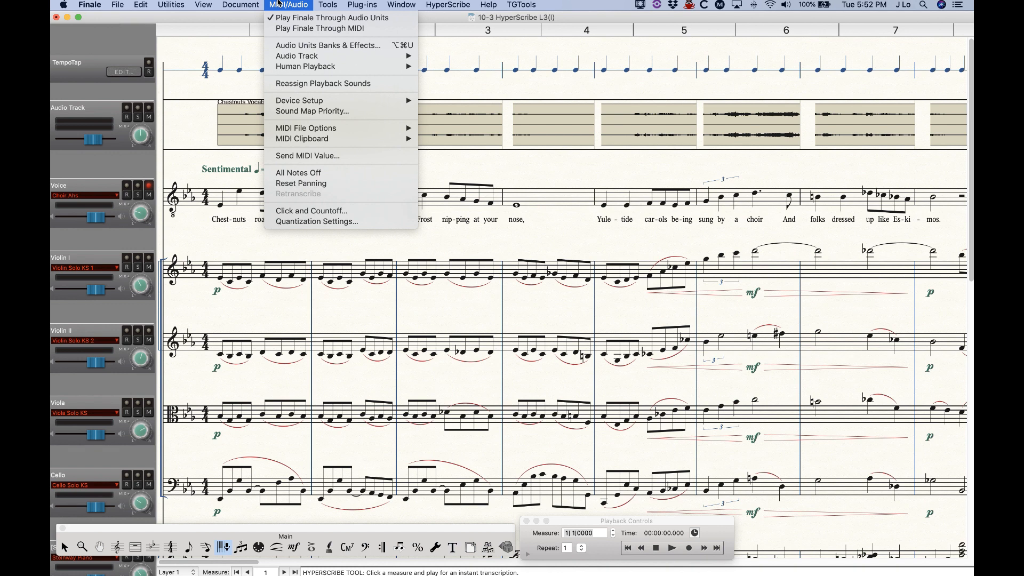
{"action": "mouse_move", "coordinate": [299, 101]}
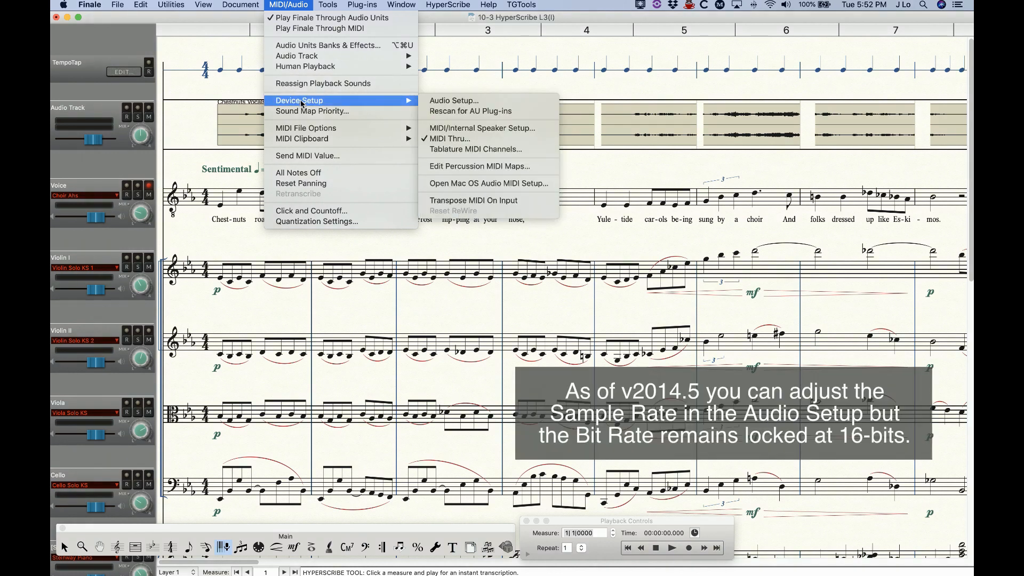
{"action": "left_click", "coordinate": [296, 3]}
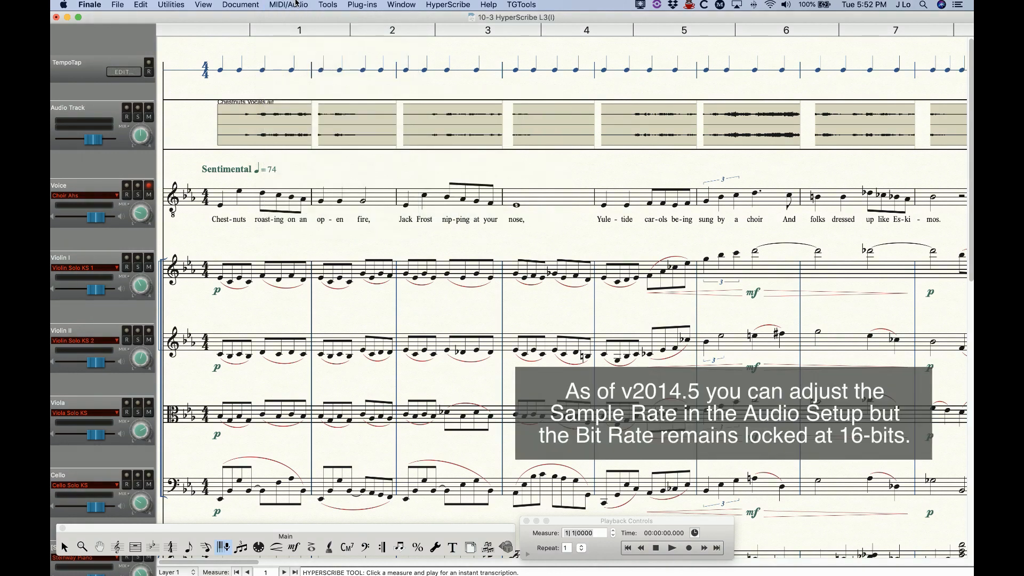